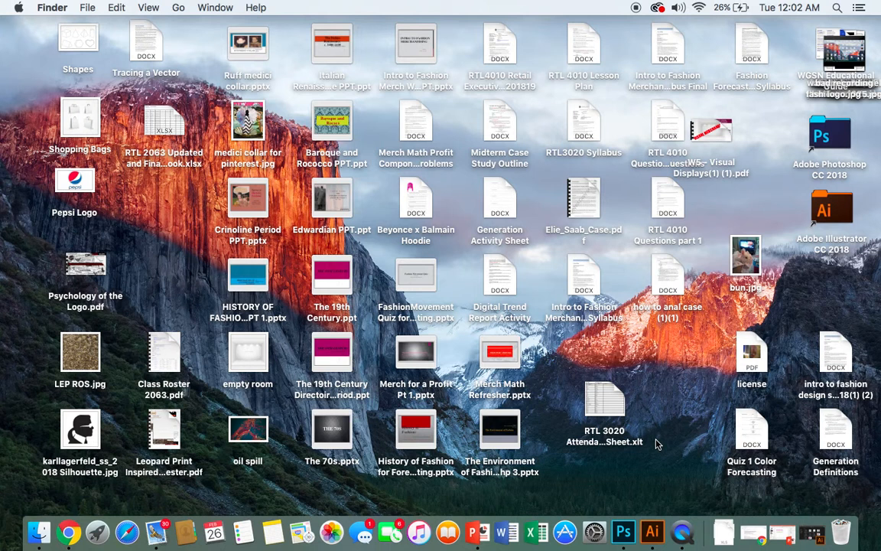
- Switch to Illustrator and open karllagerfeld_ss_2018 Silhouette.jpg from the Desktop
left_click(650, 531)
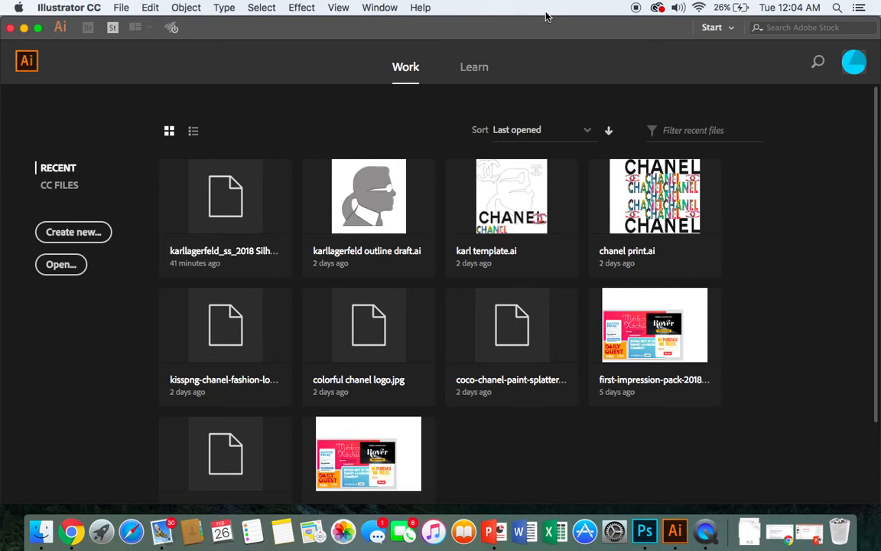
scroll(182, 255, "down", 2)
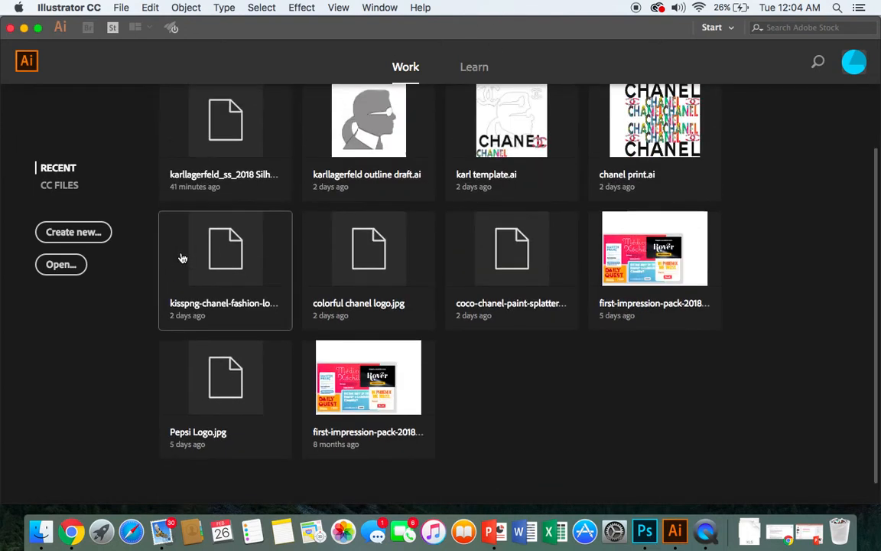
scroll(182, 255, "up", 2)
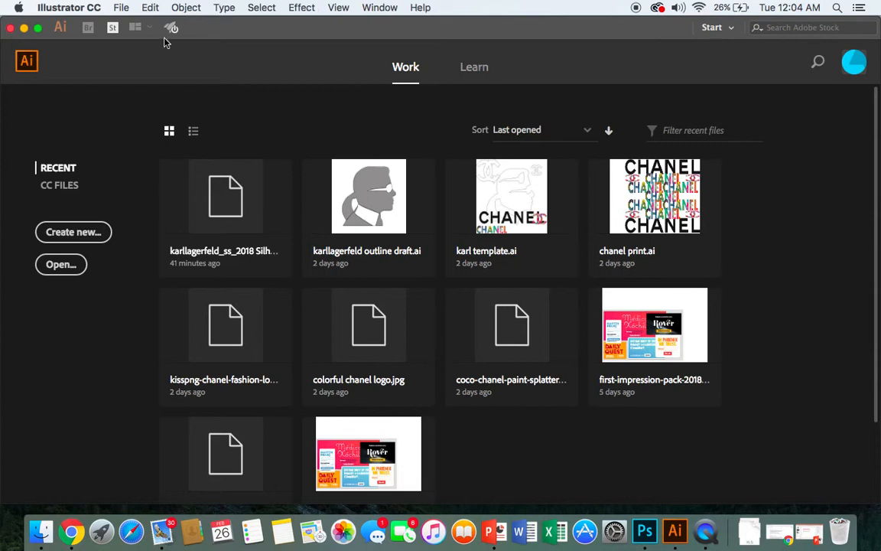
left_click(120, 8)
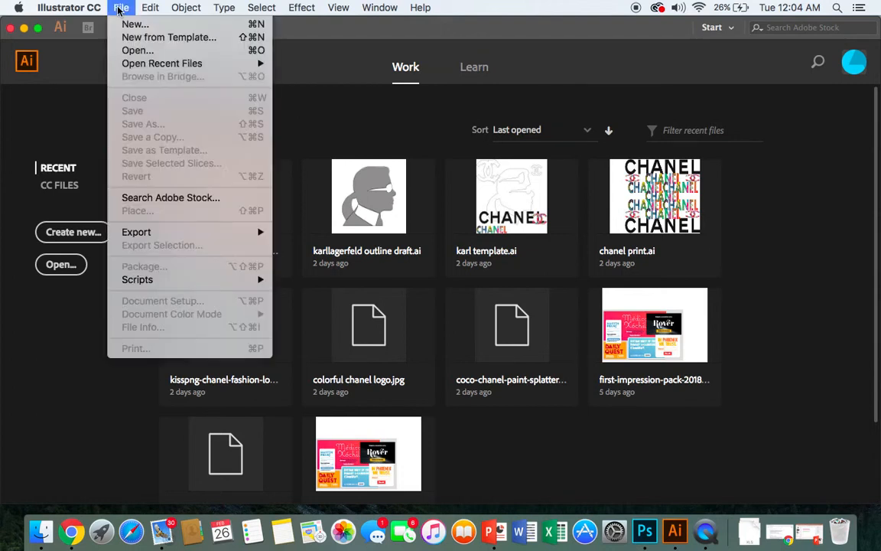
left_click(123, 51)
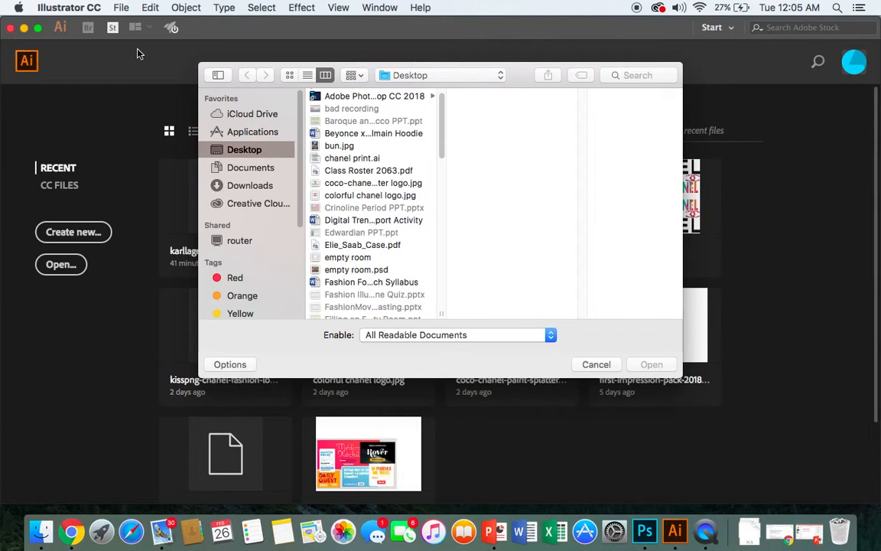
scroll(397, 178, "up", 1)
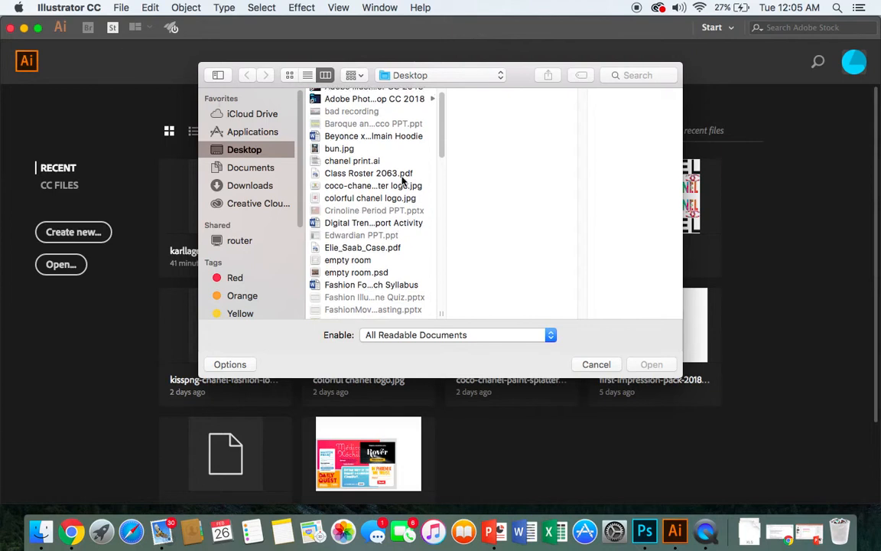
scroll(403, 180, "down", 5)
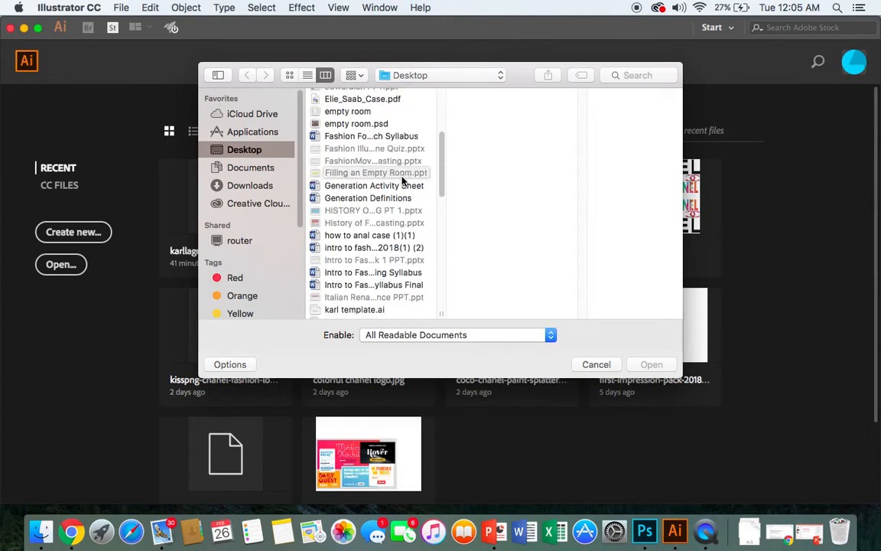
scroll(403, 180, "down", 2)
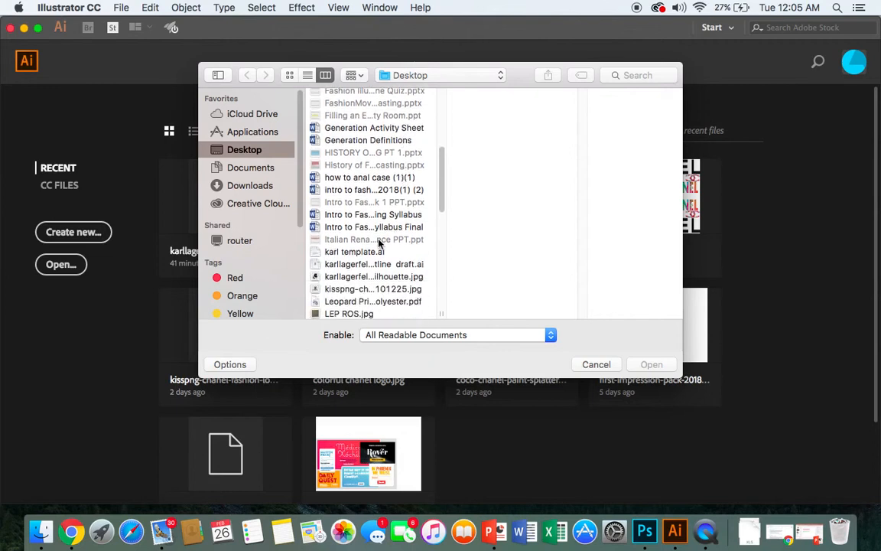
left_click(357, 279)
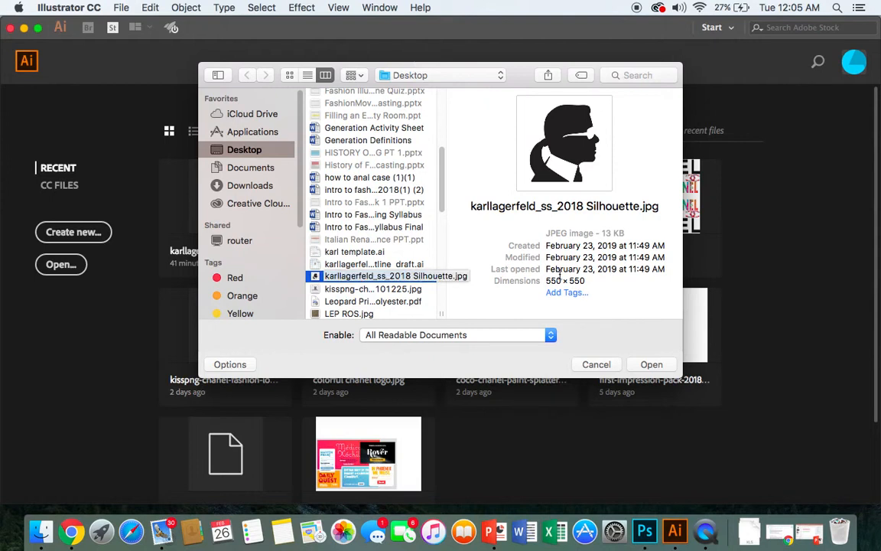
left_click(652, 365)
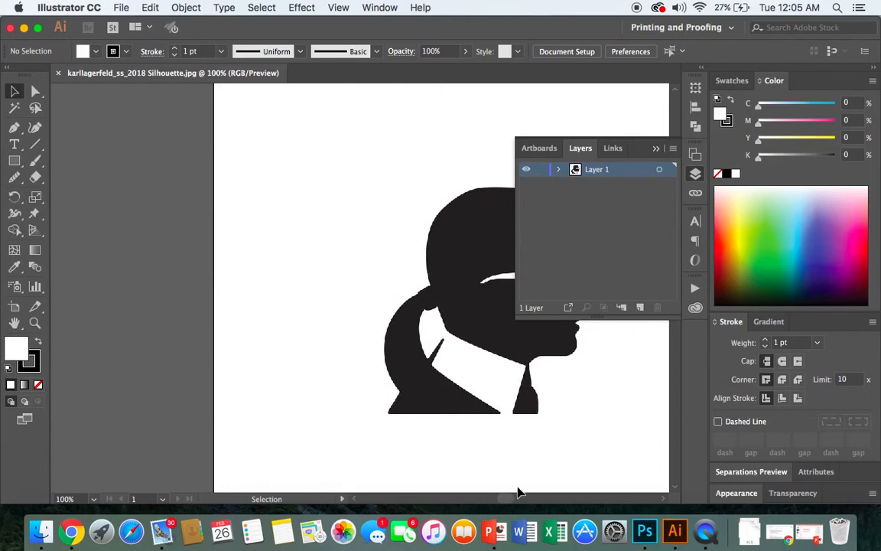
- Shift the silhouette image slightly to the left on the artboard with the Selection tool
left_click_drag(504, 503, 510, 504)
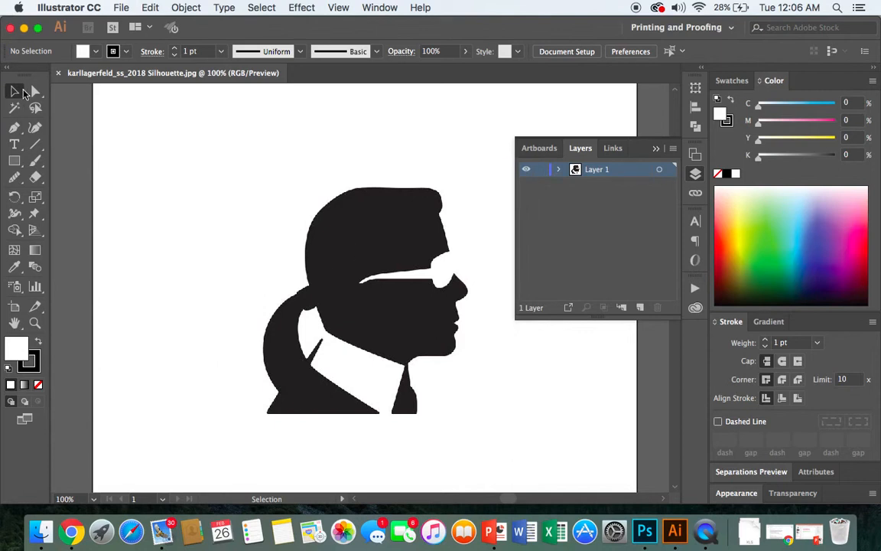
mouse_move(205, 27)
left_mouse_down()
mouse_move(233, 34)
mouse_move(211, 18)
mouse_move(220, 36)
mouse_move(220, 27)
left_mouse_up()
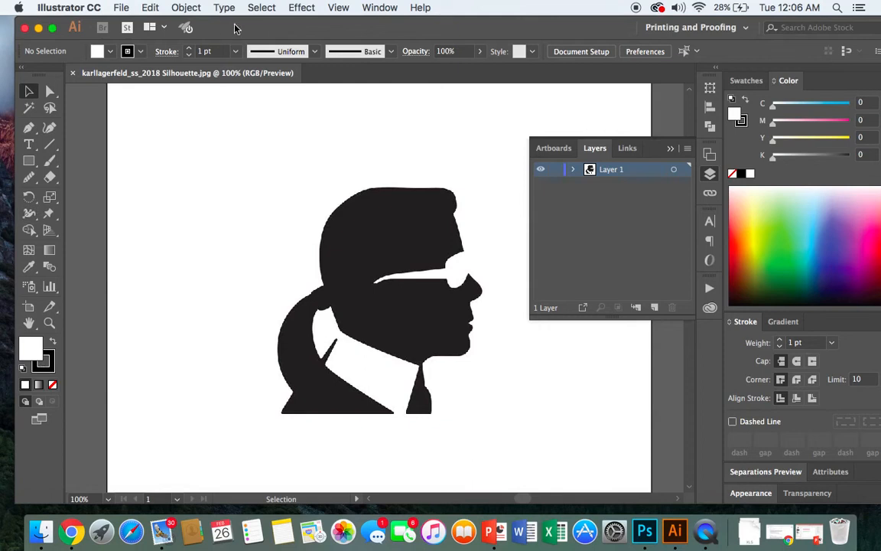
left_click_drag(235, 28, 249, 30)
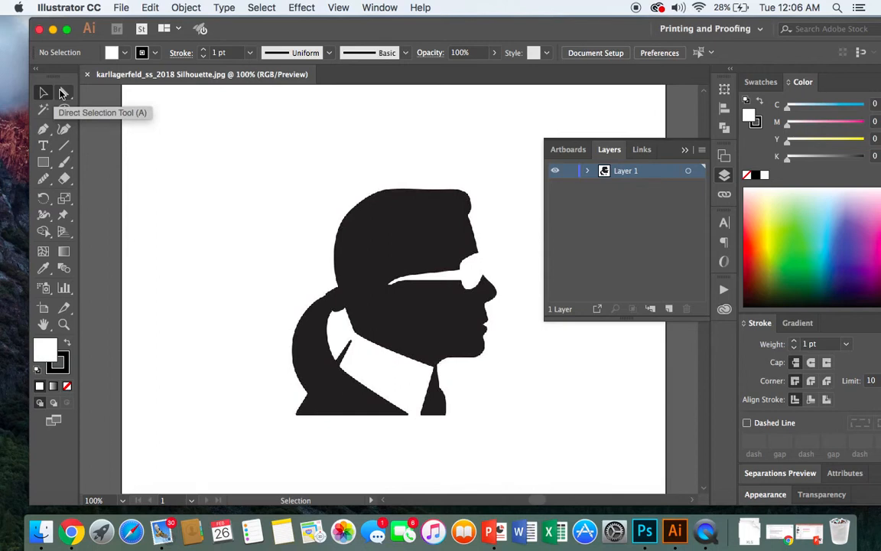
left_click(51, 134)
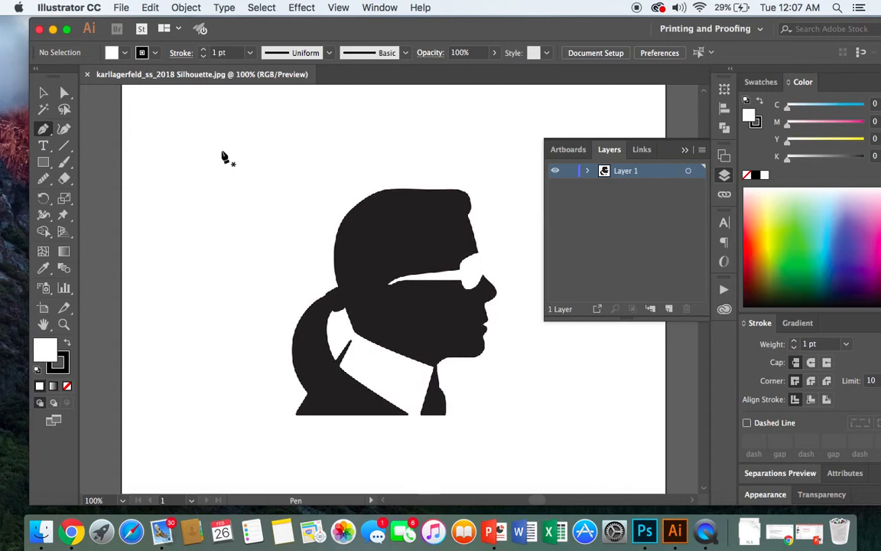
left_click(45, 94)
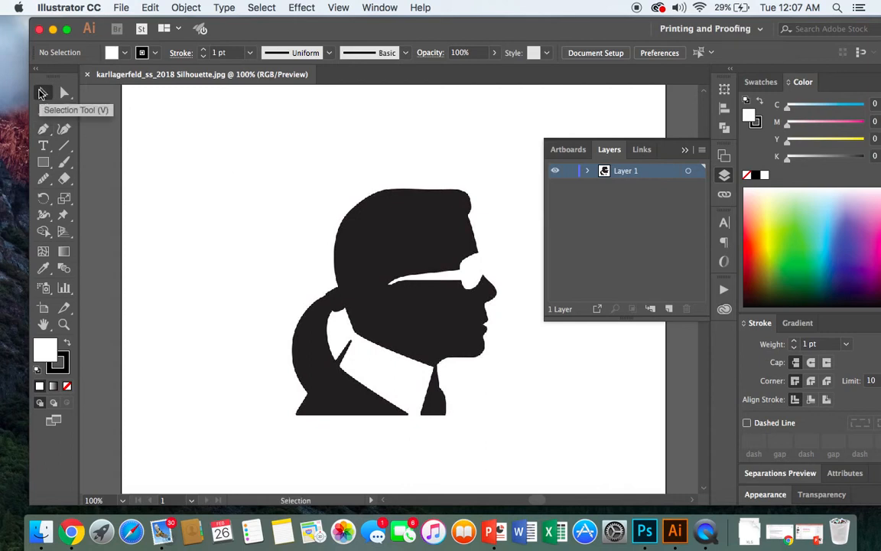
left_click_drag(405, 256, 380, 253)
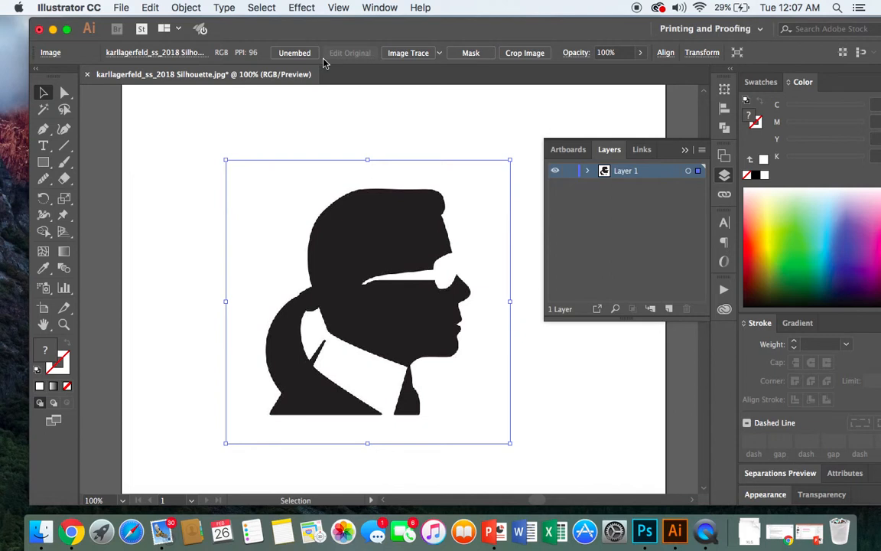
- Select objects with the same opacity as the silhouette image, reduce their opacity to 50%, and deselect
left_click(261, 8)
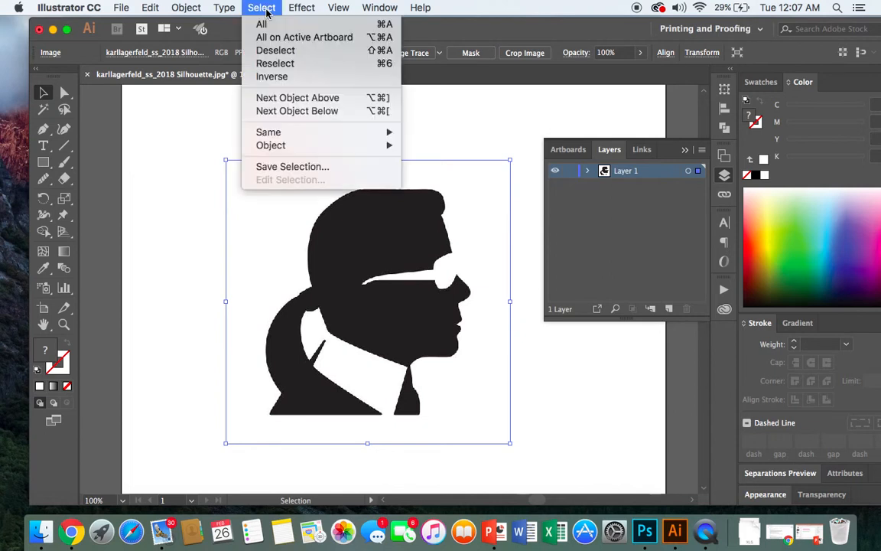
left_click(435, 85)
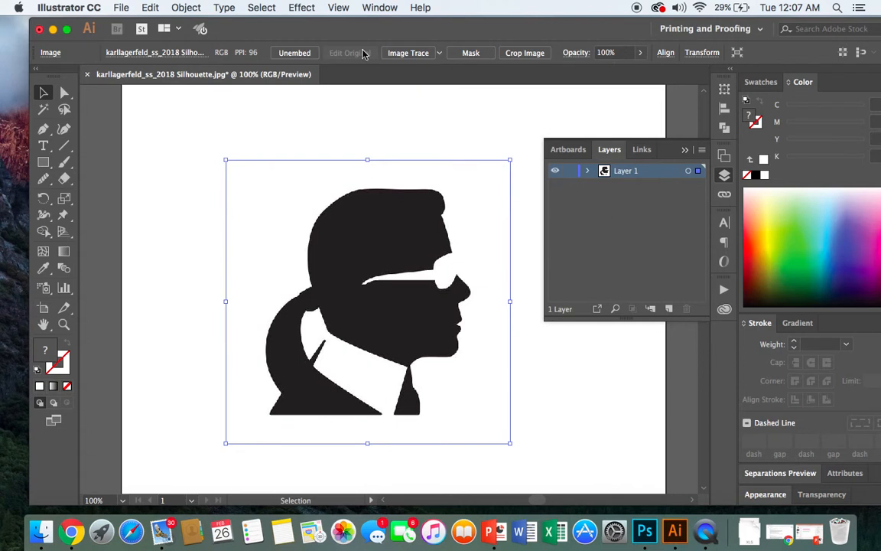
left_click(266, 9)
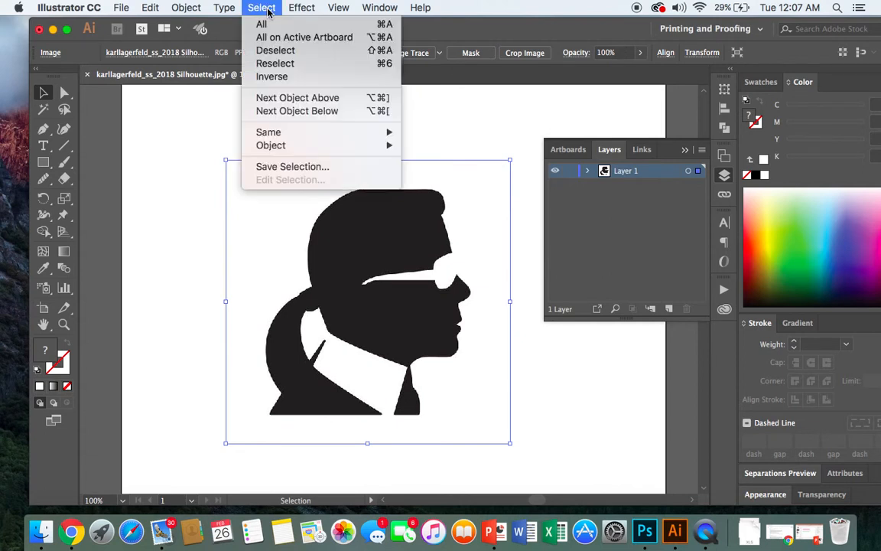
mouse_move(267, 135)
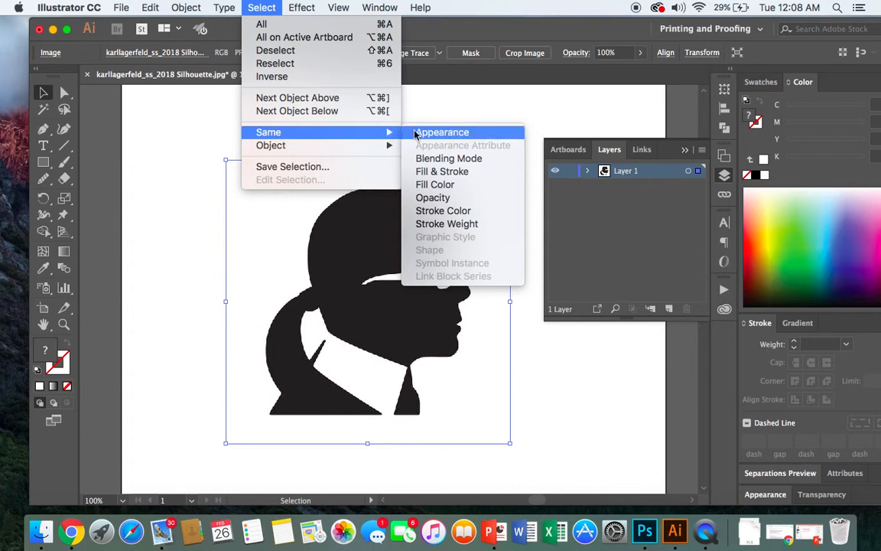
left_click(433, 198)
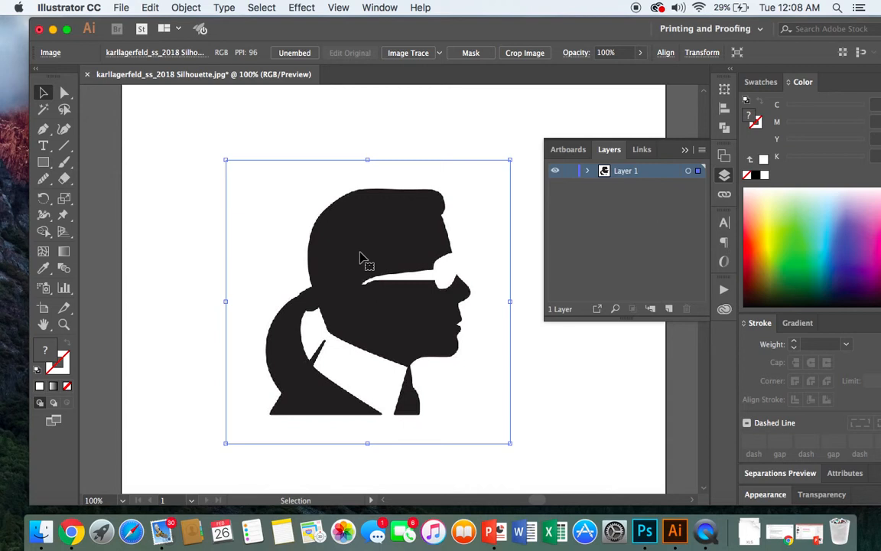
left_click(642, 55)
left_click_drag(640, 72, 615, 75)
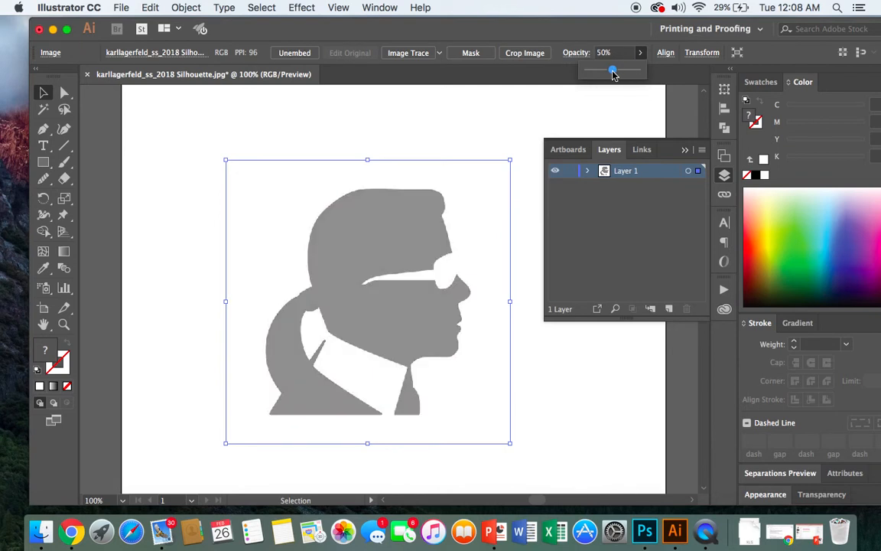
left_click(485, 124)
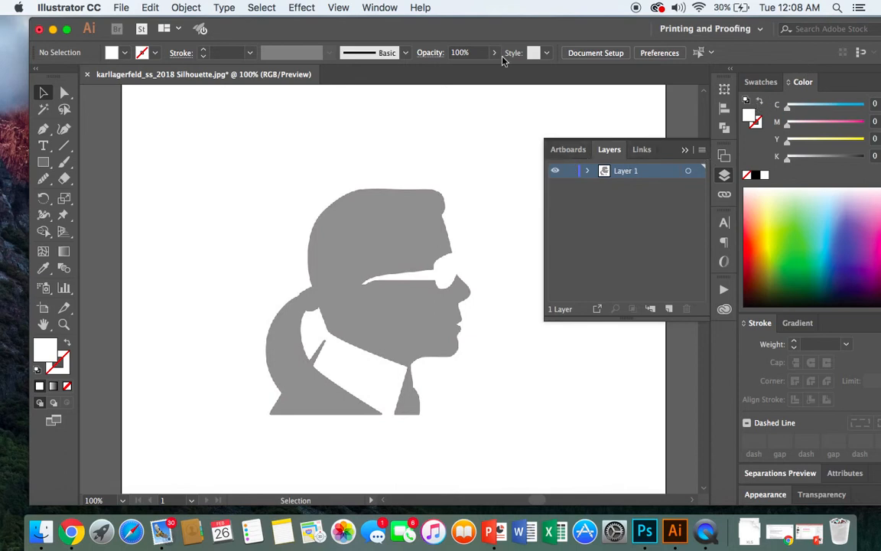
- Add a new layer above the layer that holds the silhouette image
left_click(375, 9)
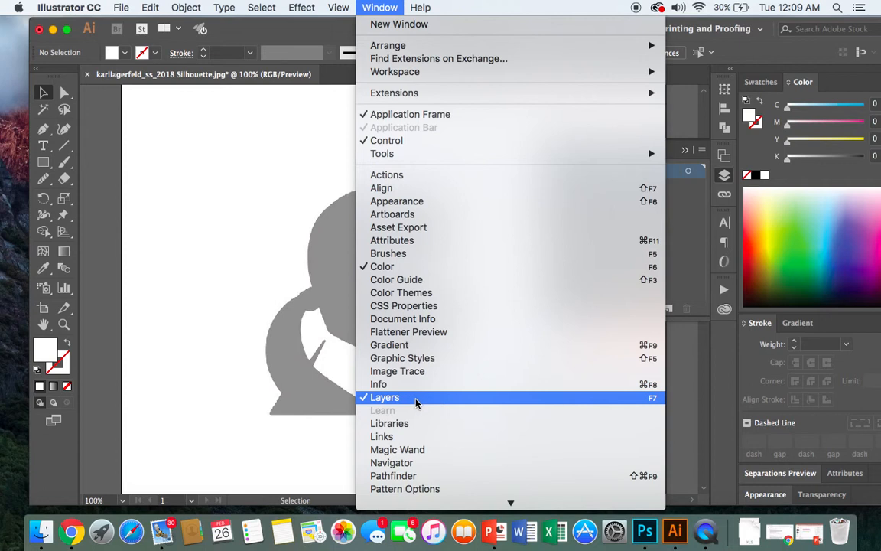
left_click(314, 121)
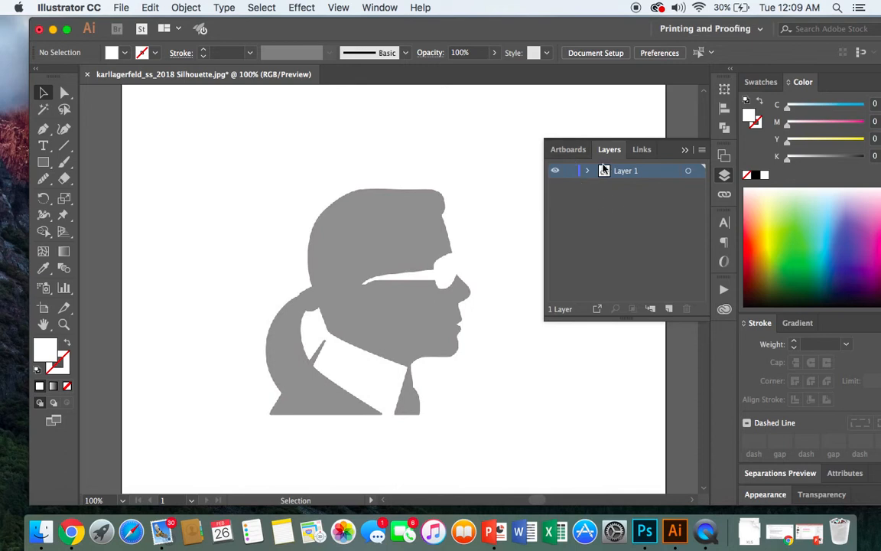
left_click(668, 309)
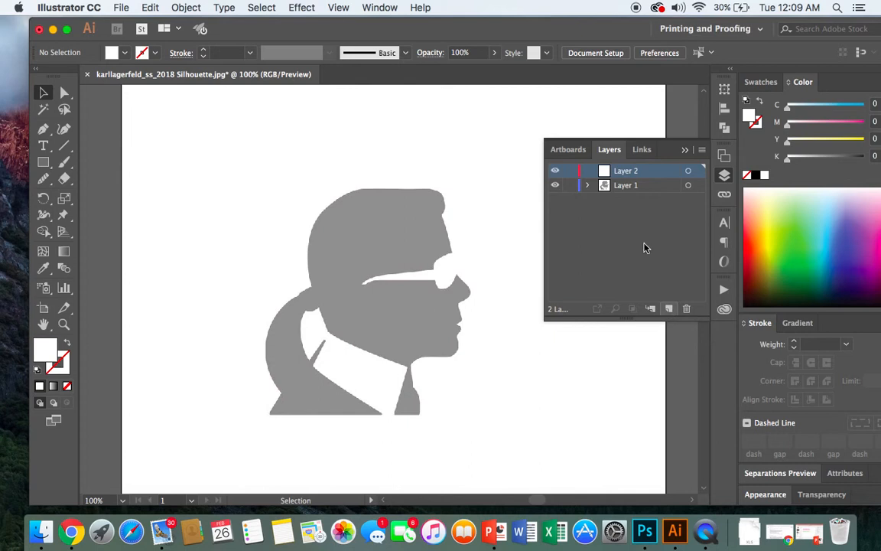
- Rename the silhouette image's layer as "original" and lock it
double_click(623, 185)
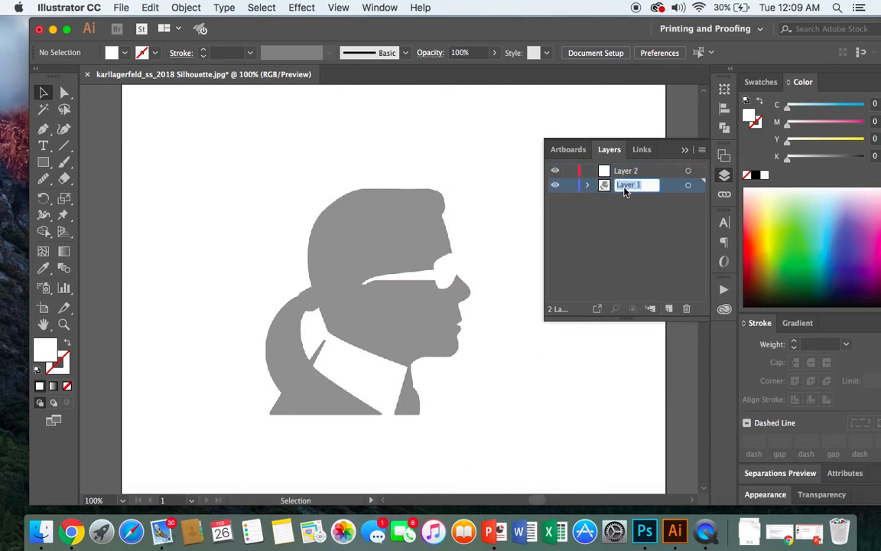
type("original")
left_click(640, 214)
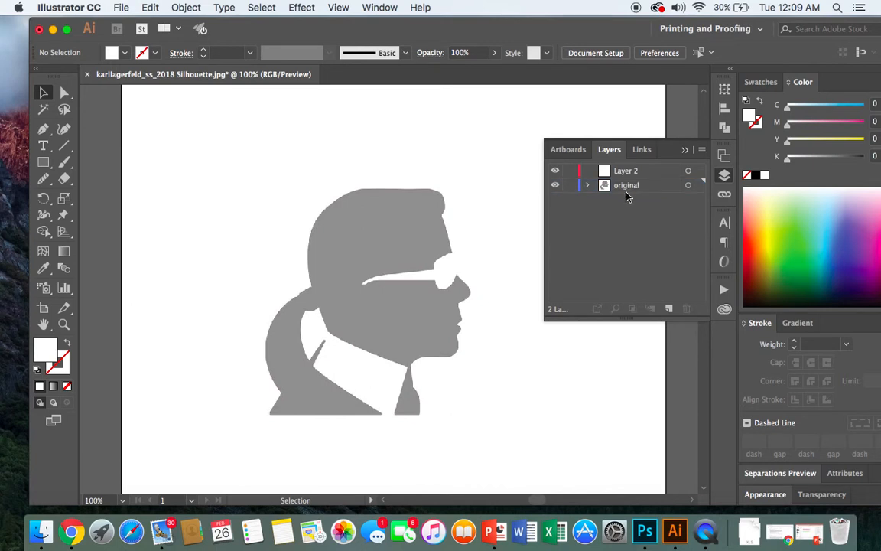
left_click(569, 186)
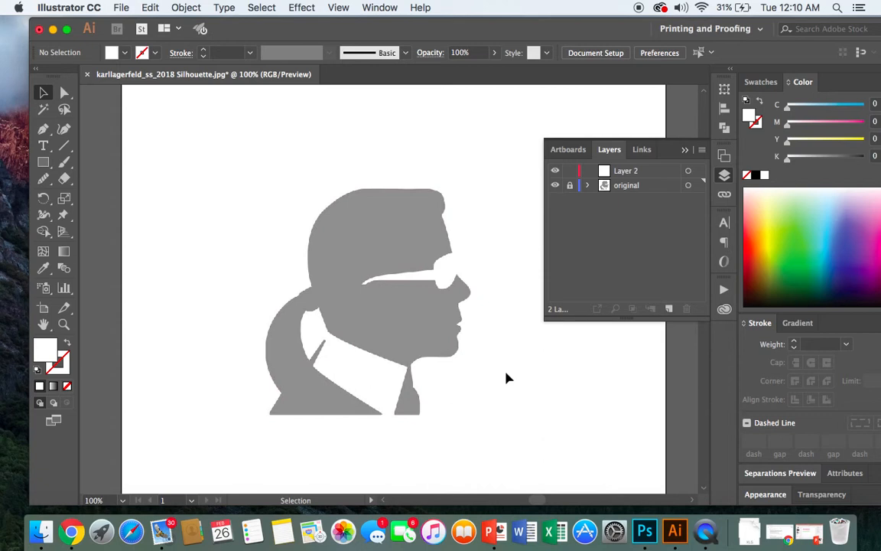
- Rename the new empty layer above the original as "head"
key("super+equal")
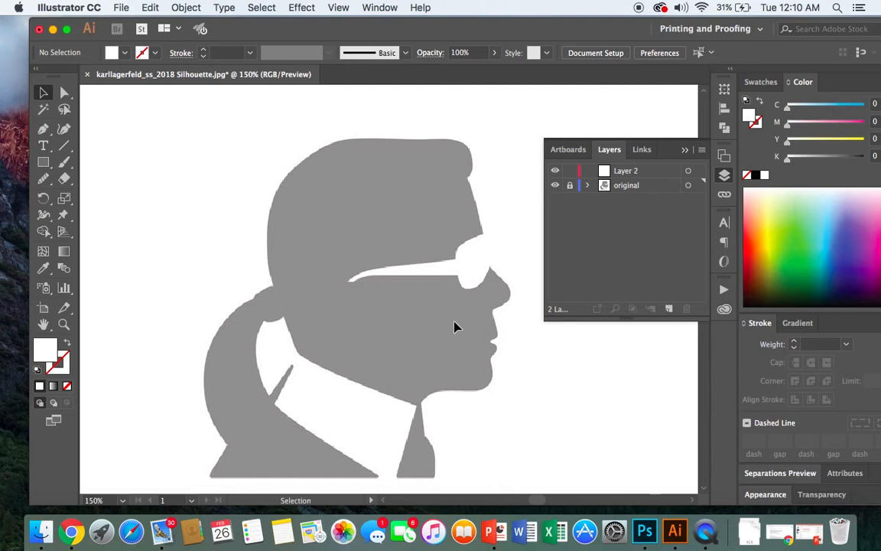
left_click(626, 175)
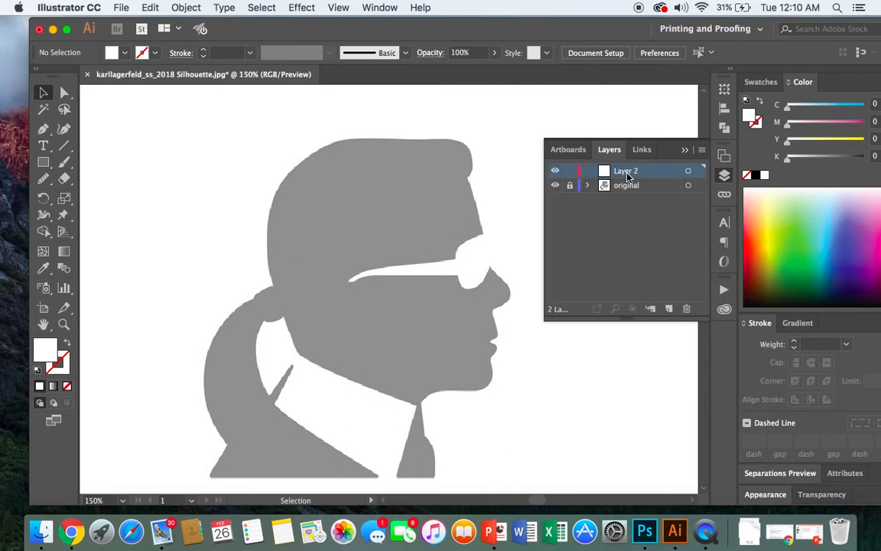
double_click(628, 172)
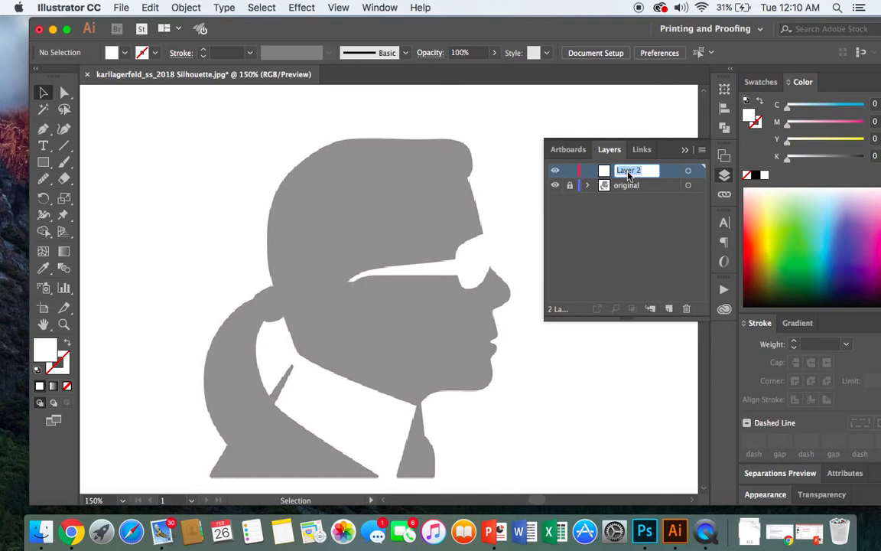
type("head")
left_click(611, 224)
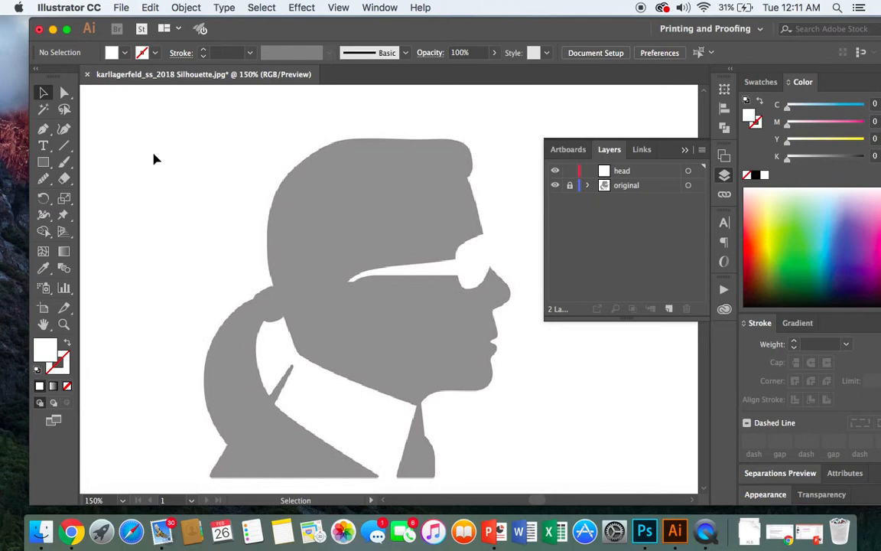
- Set up the Pen tool with no fill and a near-black stroke of colour 020202
left_click(43, 132)
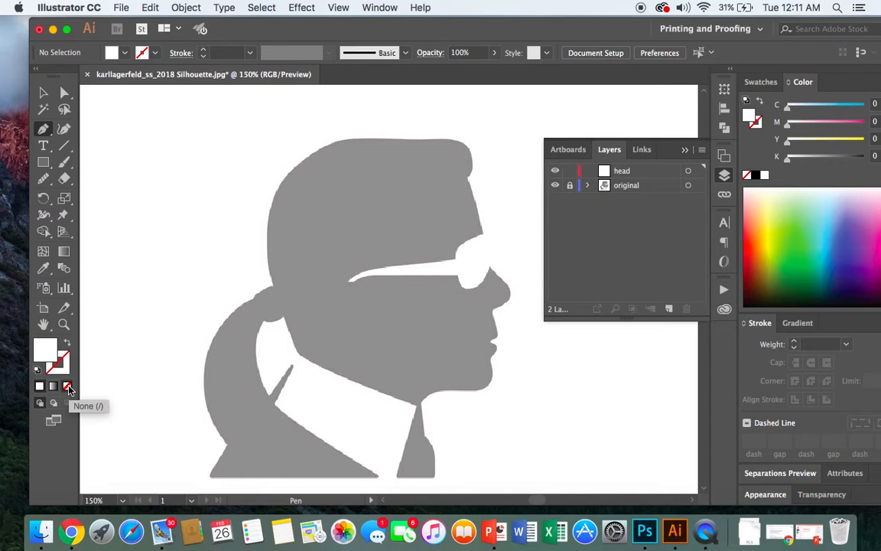
left_click(68, 387)
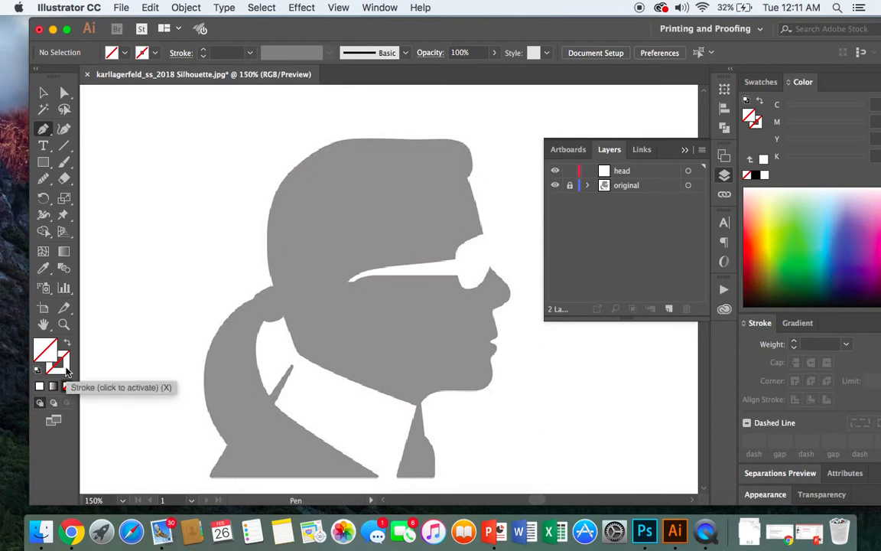
double_click(61, 361)
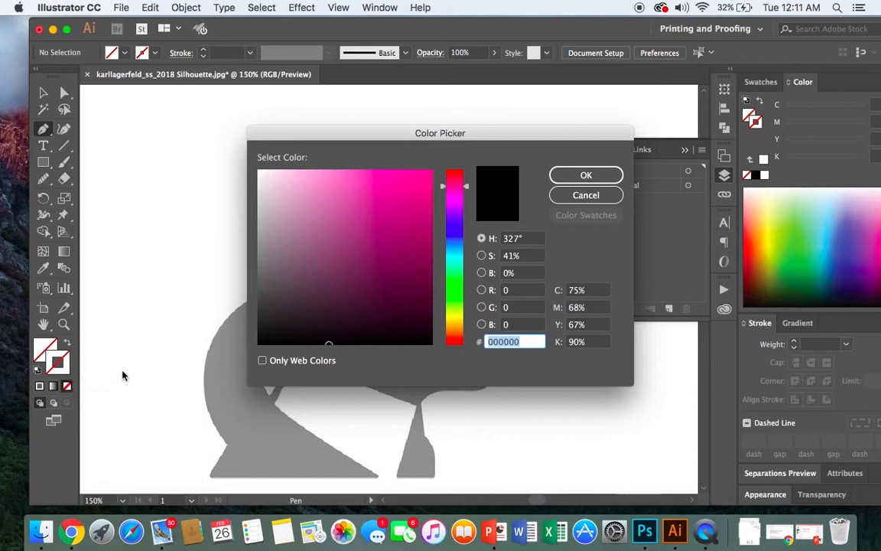
left_click(260, 342)
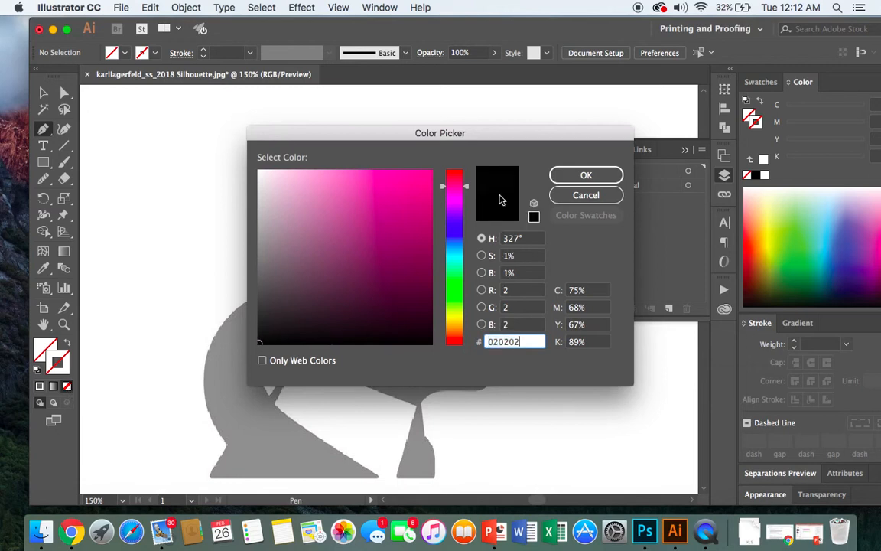
left_click(586, 175)
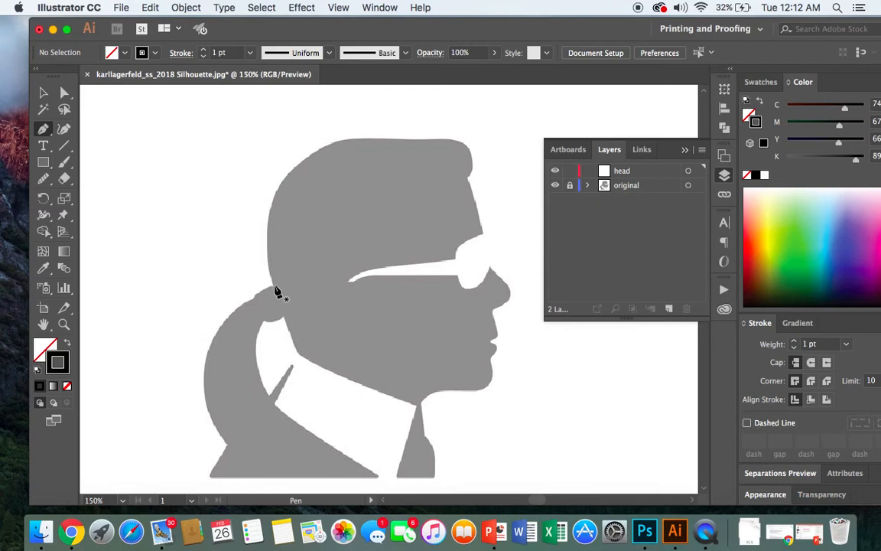
- Trace the back of the head with the Pen tool, from the ponytail's base up to the crown of the hair
left_click_drag(273, 285, 268, 242)
left_click(269, 240)
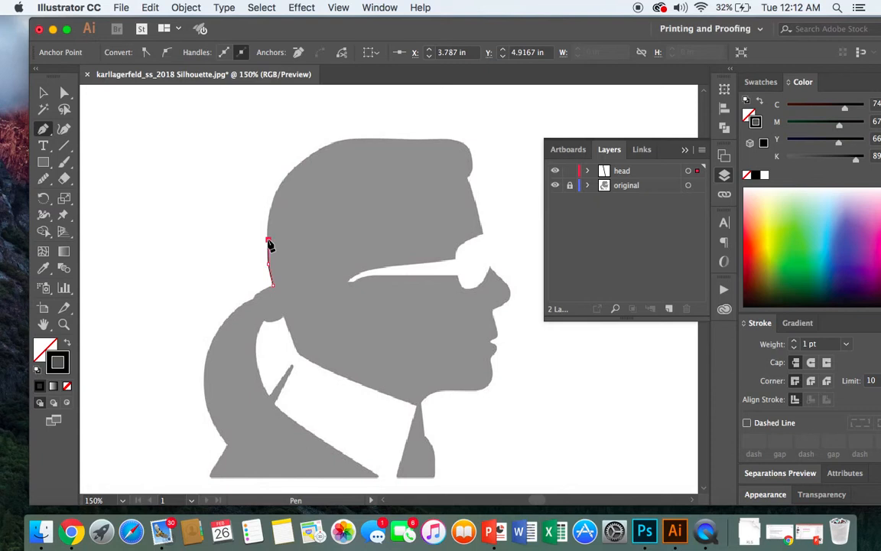
left_click(268, 219)
left_click_drag(273, 197, 288, 183)
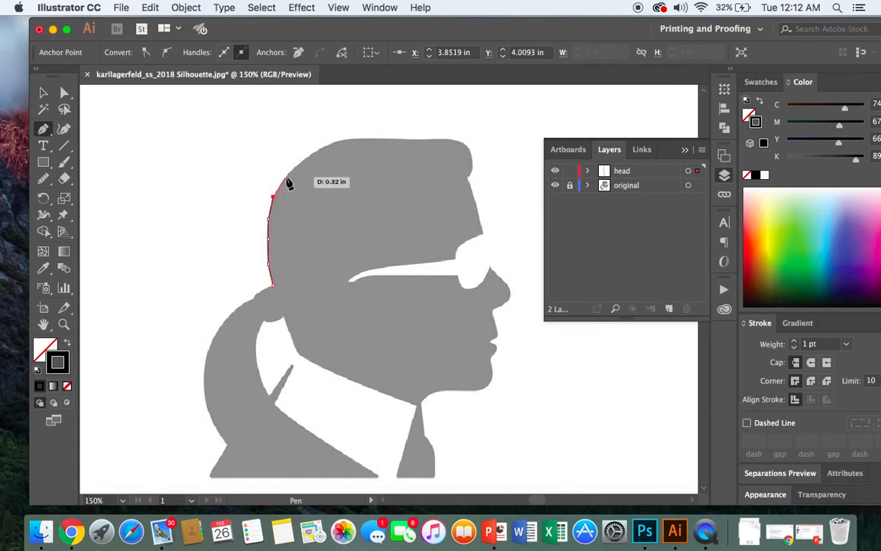
left_click(288, 176)
left_click(301, 162)
left_click(322, 145)
left_click(341, 145)
left_click(338, 140)
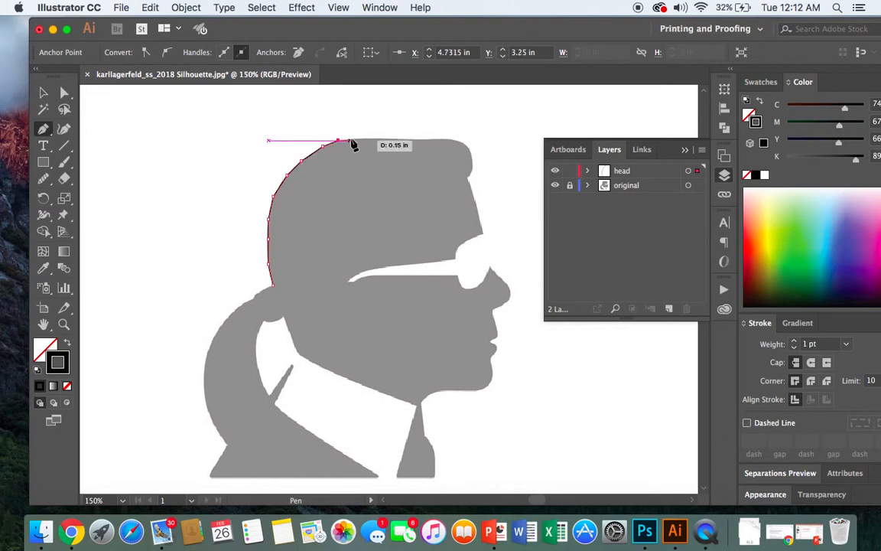
- Continue the path along the flat top of the hair to the front corner
left_click(357, 141)
left_click(378, 141)
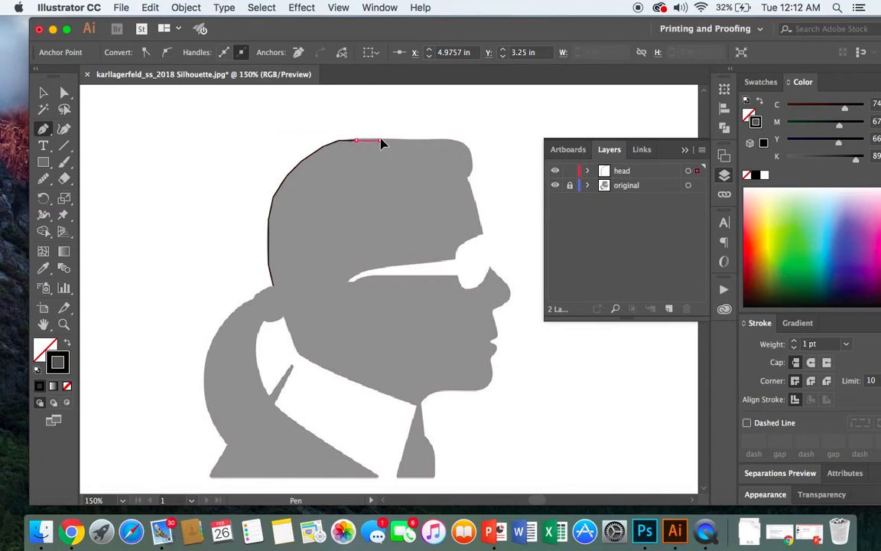
left_click(404, 141)
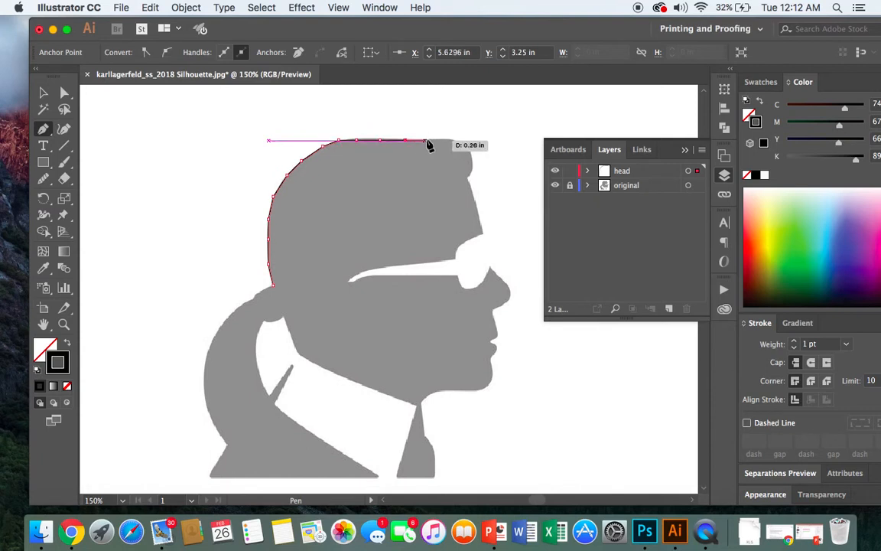
left_click(430, 141)
left_click(448, 141)
left_click(460, 141)
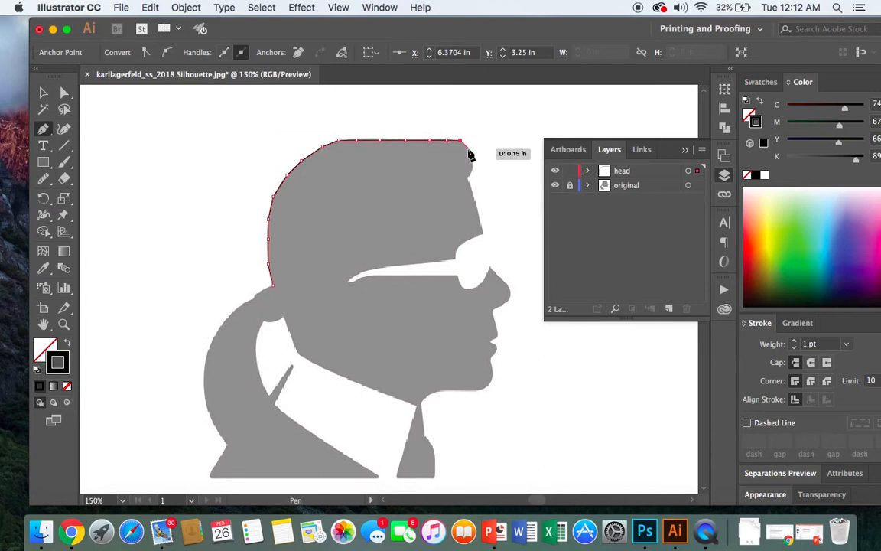
- Continue the path down around the rounded front of the hair into the notch at the hairline
left_click(468, 148)
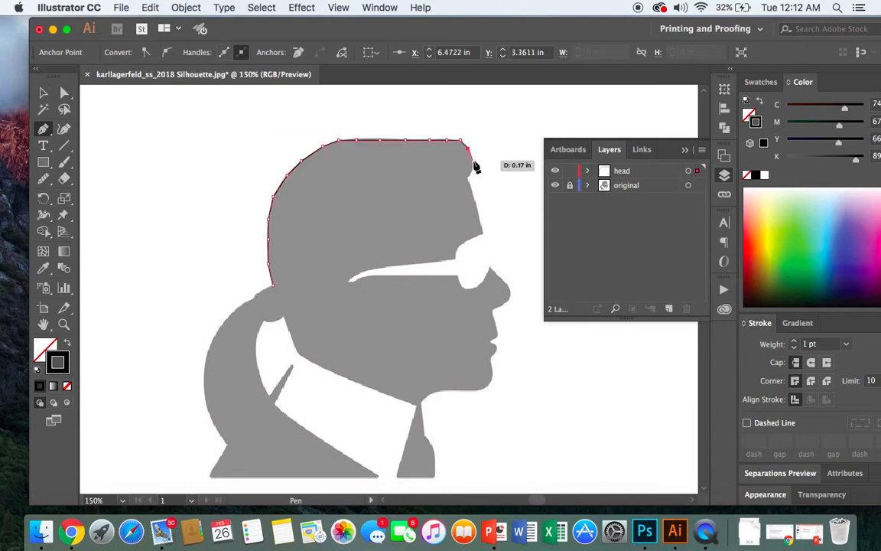
left_click(471, 164)
left_click_drag(473, 175, 471, 180)
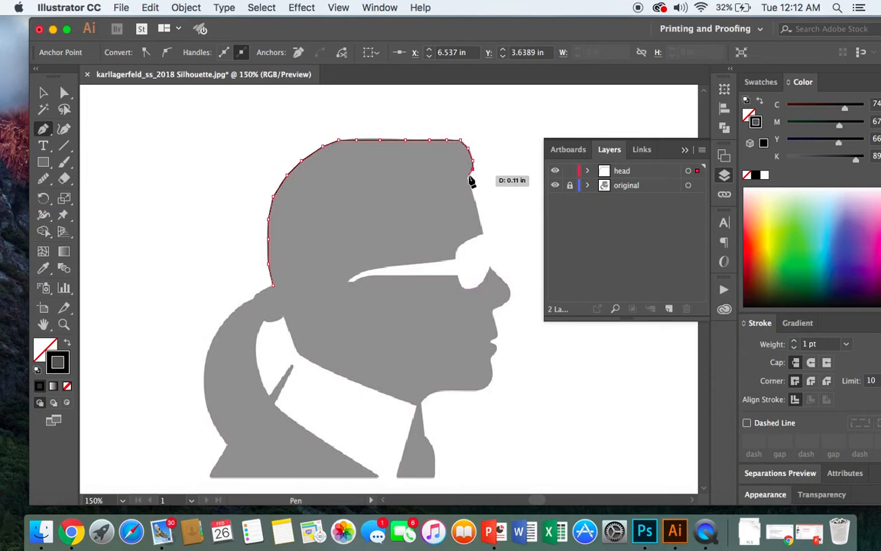
left_click(469, 175)
left_click(469, 182)
left_click_drag(469, 183, 472, 192)
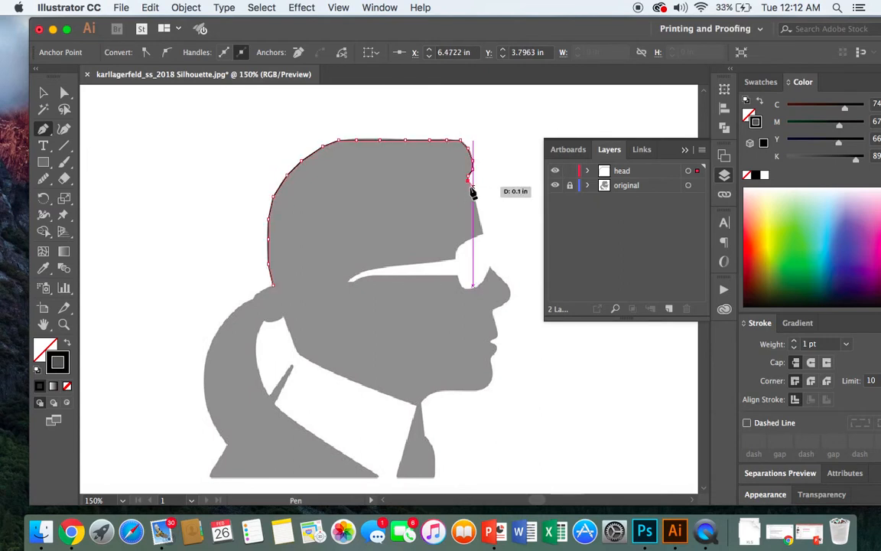
left_click(468, 185)
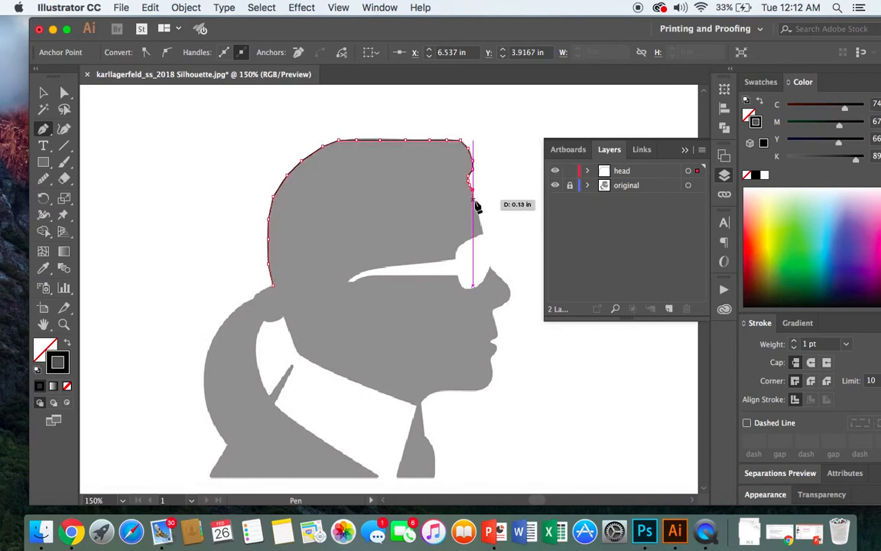
- Try to trace the forehead from the hairline down to the brow above the glasses
left_click(473, 200)
left_click(478, 215)
left_click(478, 224)
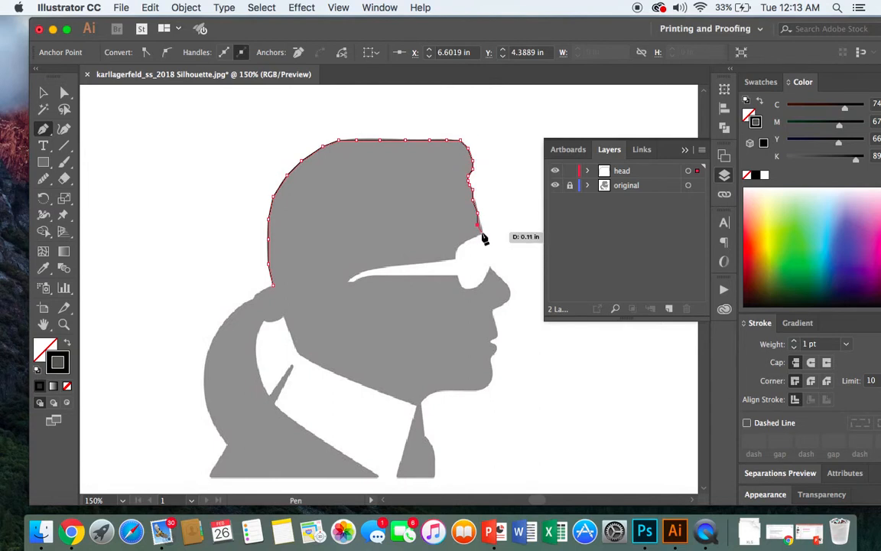
left_click(481, 230)
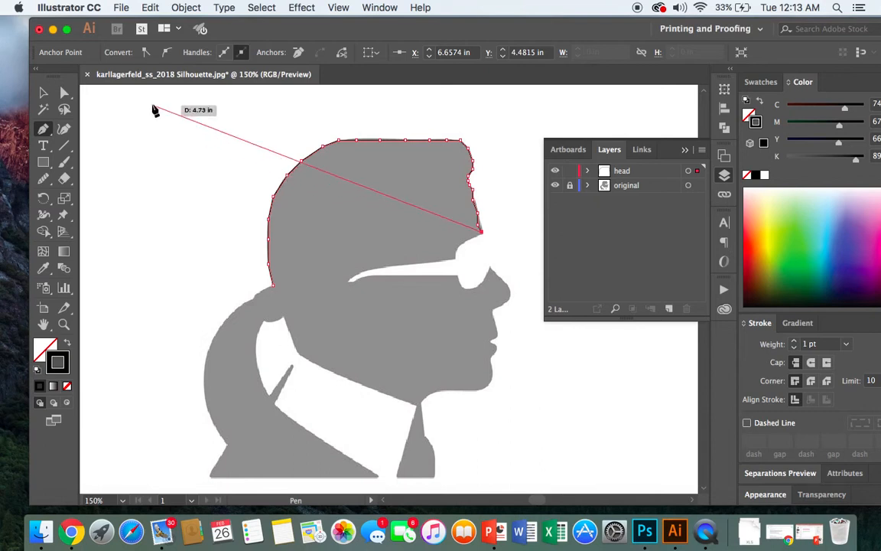
- Undo the last five Pen points along the forehead, back to the notch at the hairline
left_click(149, 7)
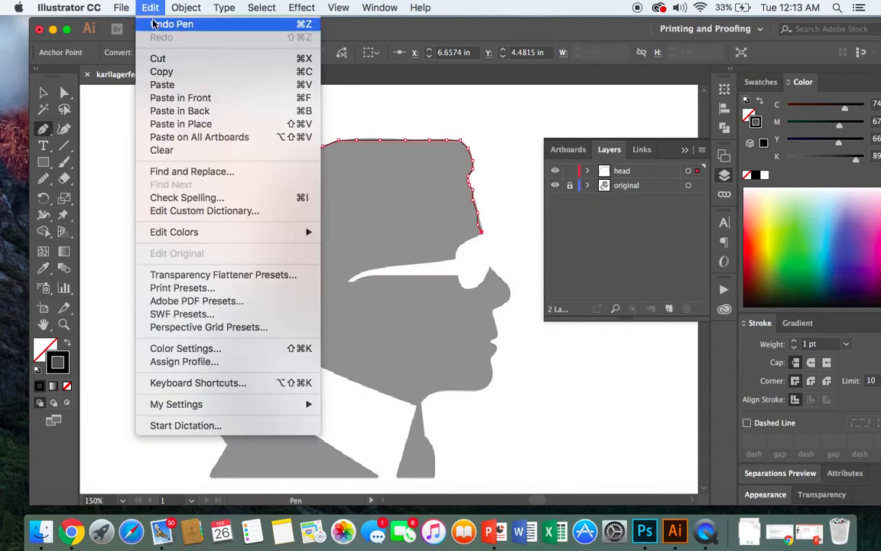
left_click(154, 25)
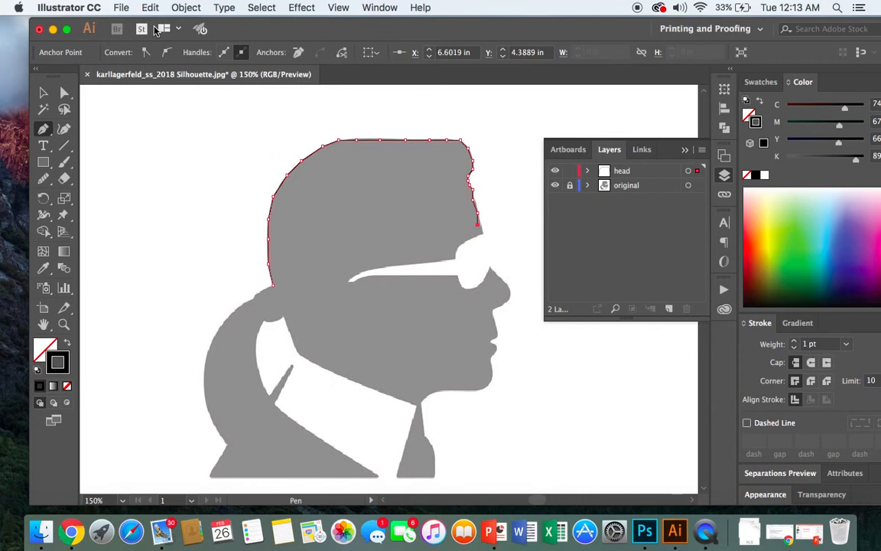
left_click(153, 8)
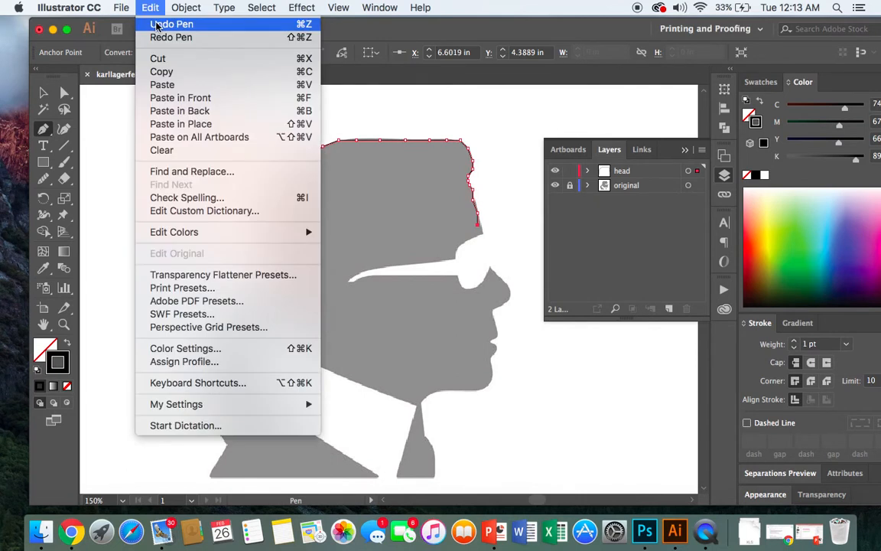
left_click(145, 24)
left_click(150, 8)
left_click(160, 28)
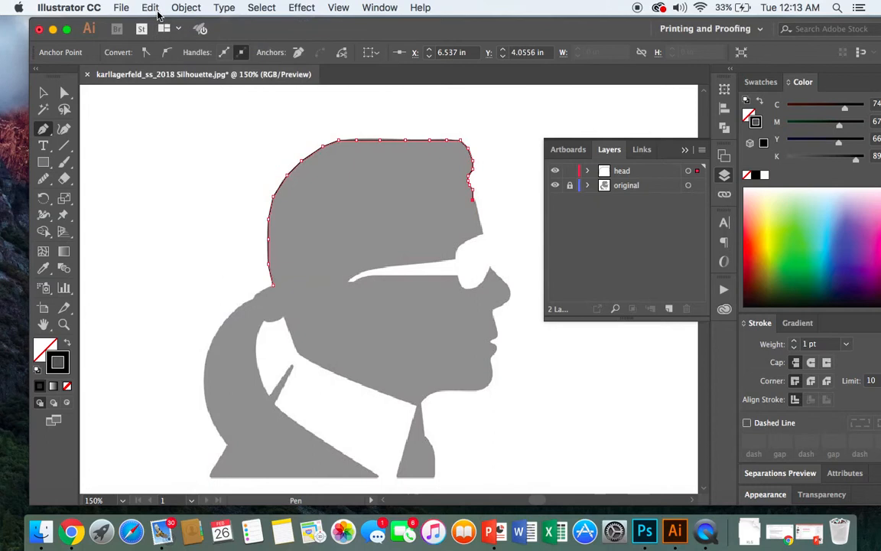
left_click(154, 10)
left_click(158, 24)
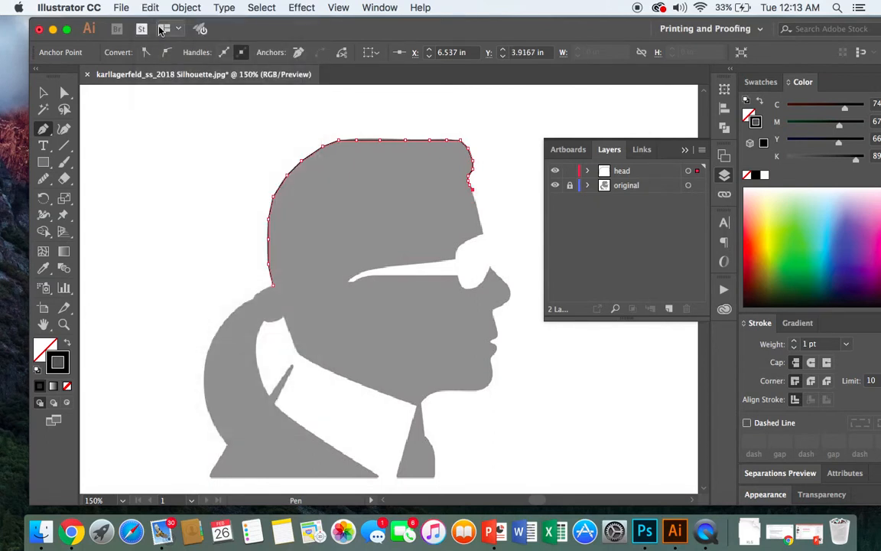
left_click(150, 8)
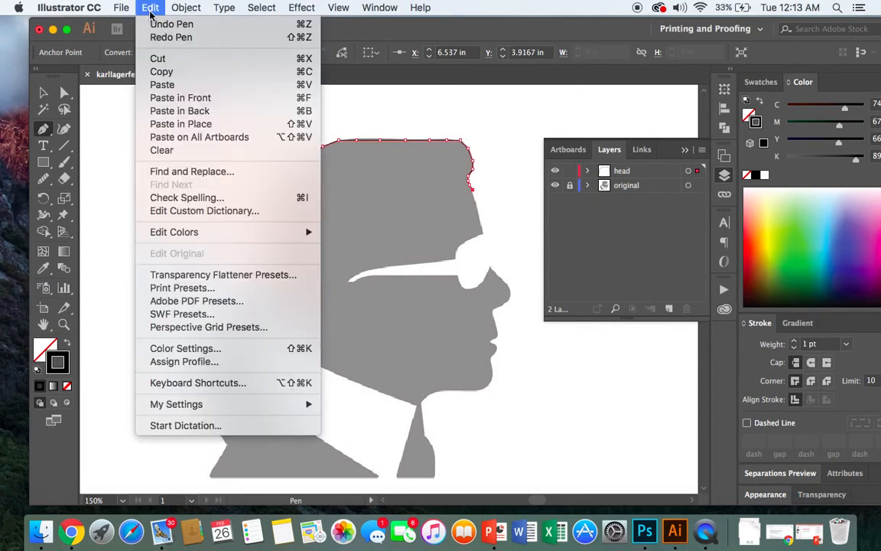
left_click(156, 25)
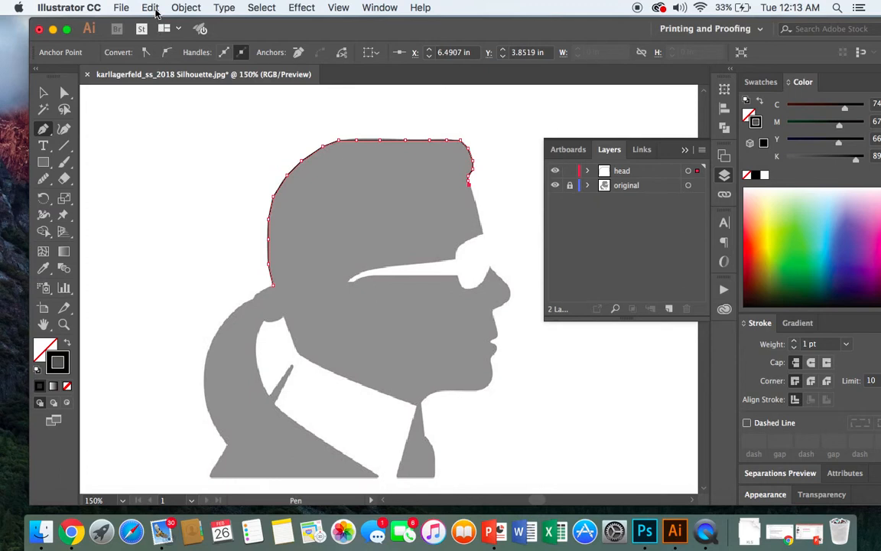
- Retrace the forehead with closely spaced anchor points, from the hairline notch down to the brow tip
left_click(473, 195)
left_click(477, 211)
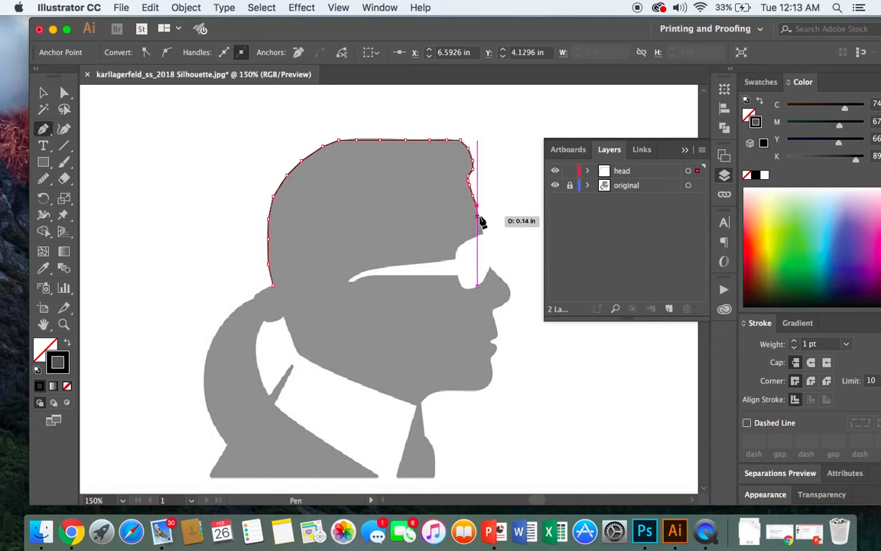
left_click(480, 220)
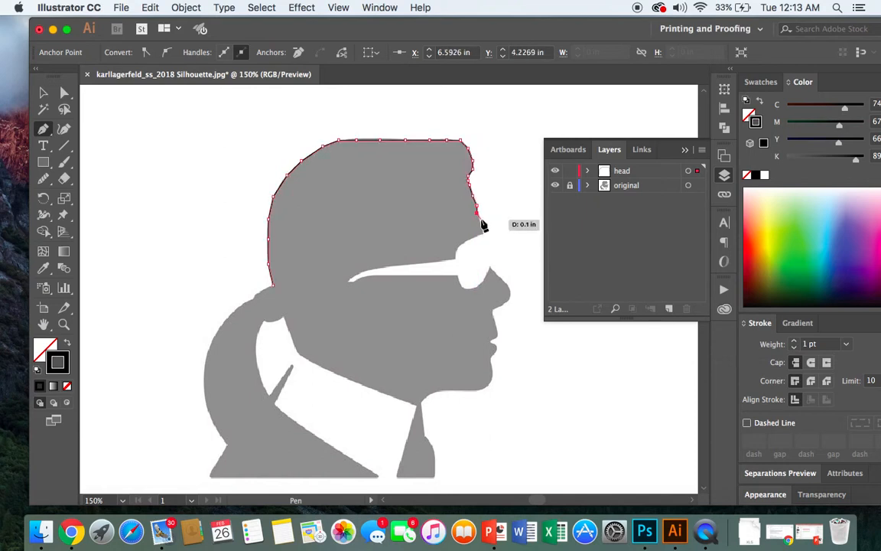
left_click(480, 228)
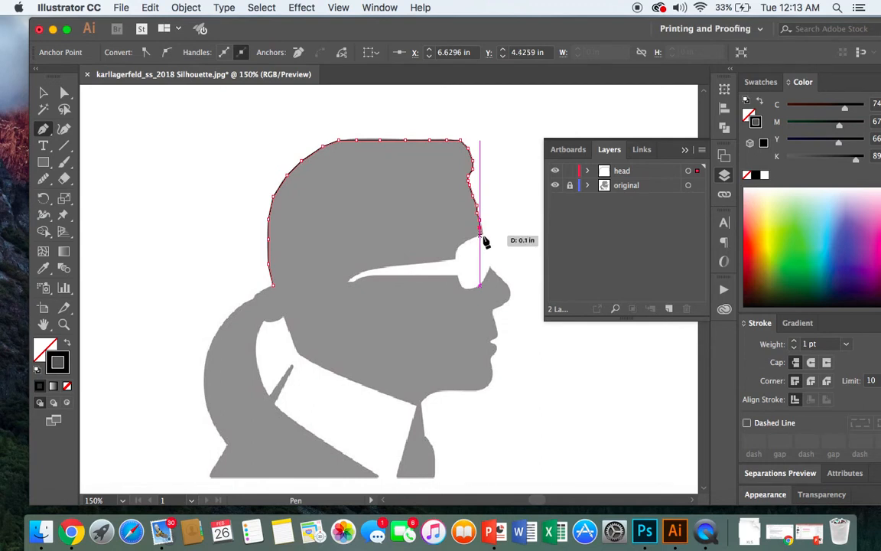
left_click(481, 233)
- Continue the path along the upper edge of the glasses, from the brow tip back around the temple arm's pointed end
left_click(469, 240)
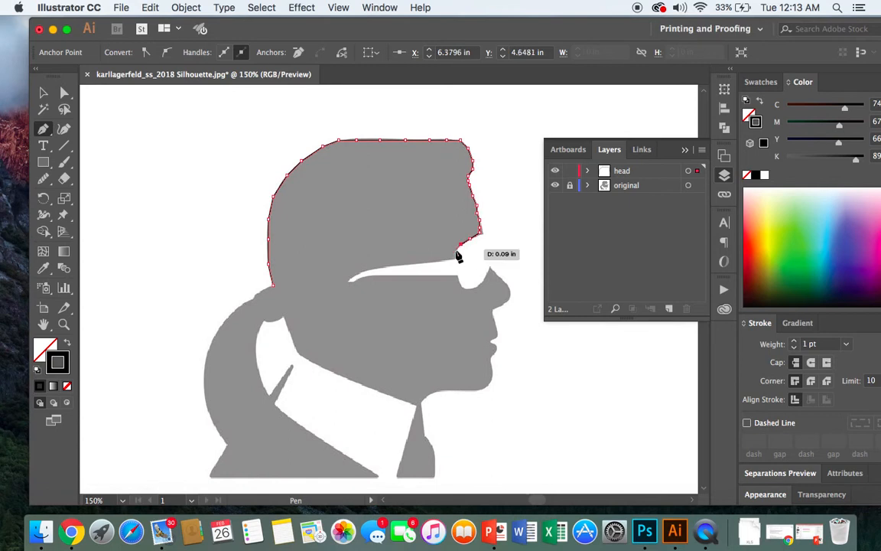
left_click(456, 250)
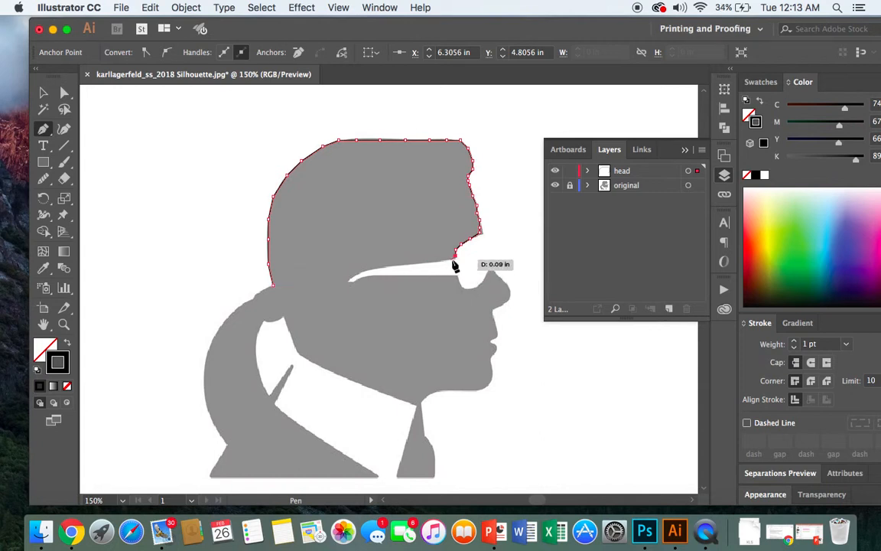
left_click(454, 259)
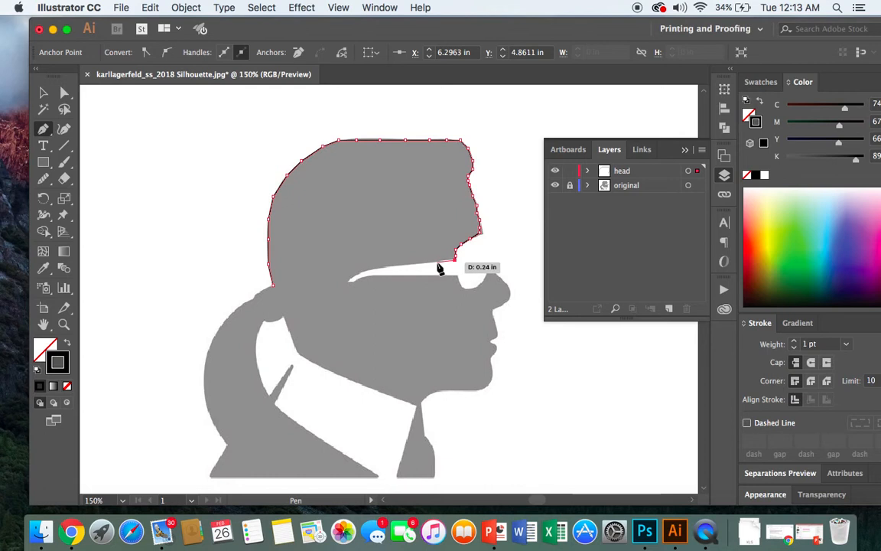
left_click(437, 261)
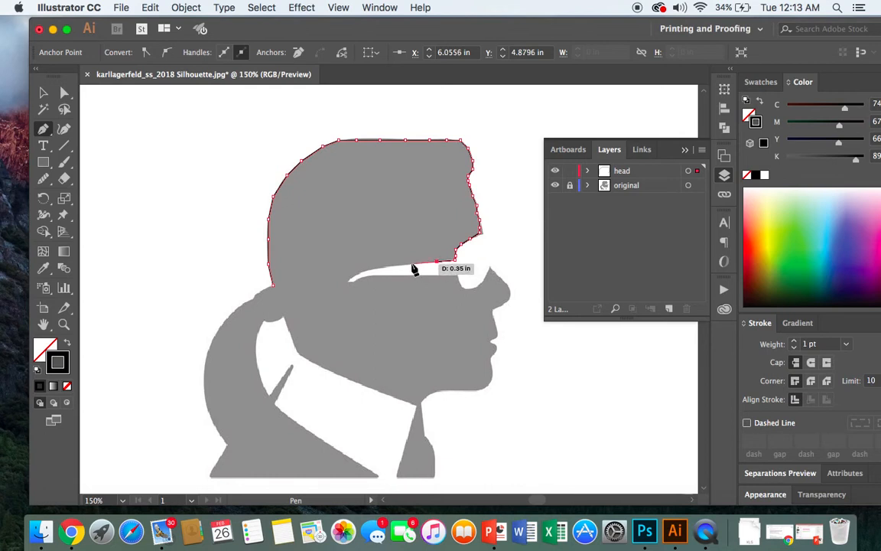
left_click(385, 267)
left_click(356, 271)
mouse_move(360, 276)
left_mouse_down()
mouse_move(347, 284)
mouse_move(354, 287)
left_mouse_up()
left_click(352, 283)
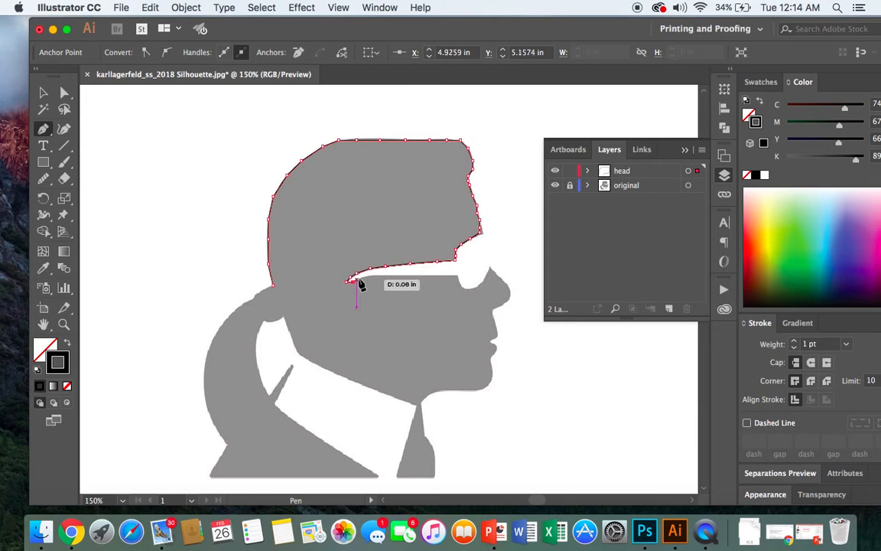
- Continue the path along the lower edge of the white glasses gap, from the temple arm's pointed end forward to the lens corner
left_click(359, 279)
left_click(370, 275)
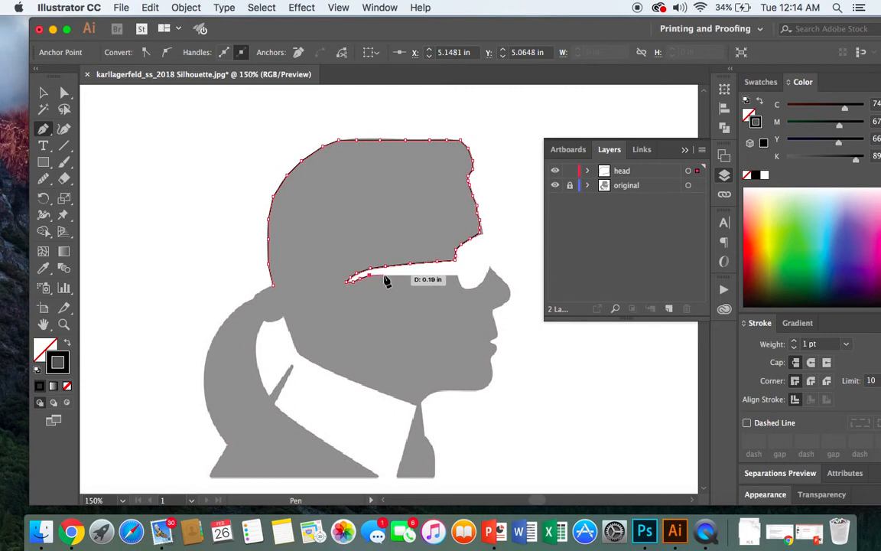
left_click(396, 275)
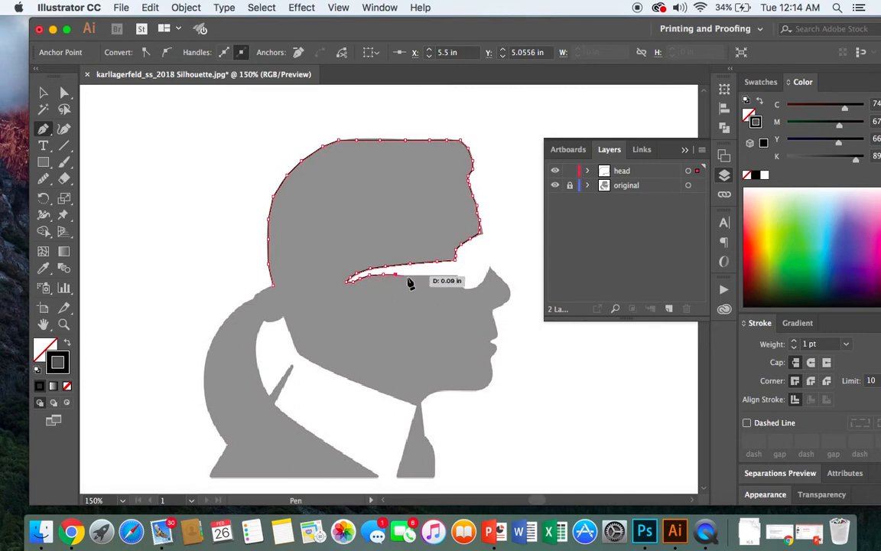
left_click(414, 277)
left_click(430, 276)
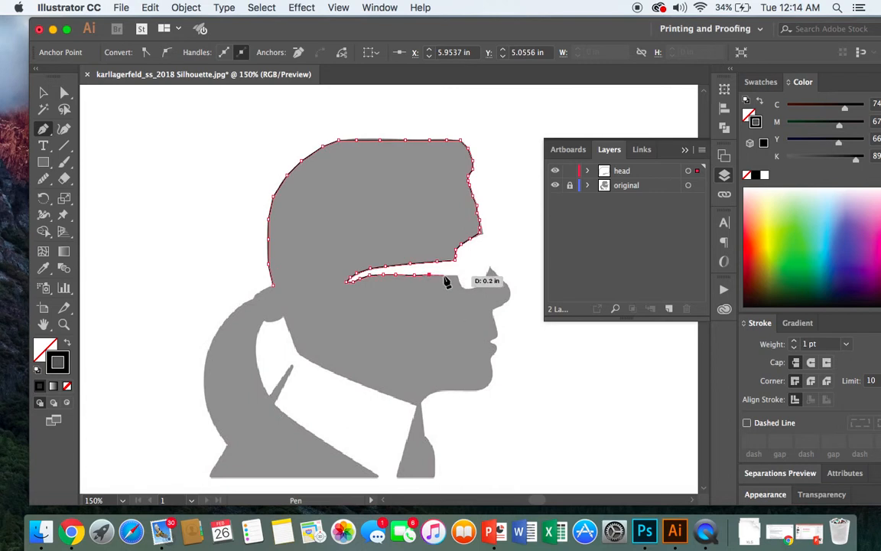
left_click(444, 276)
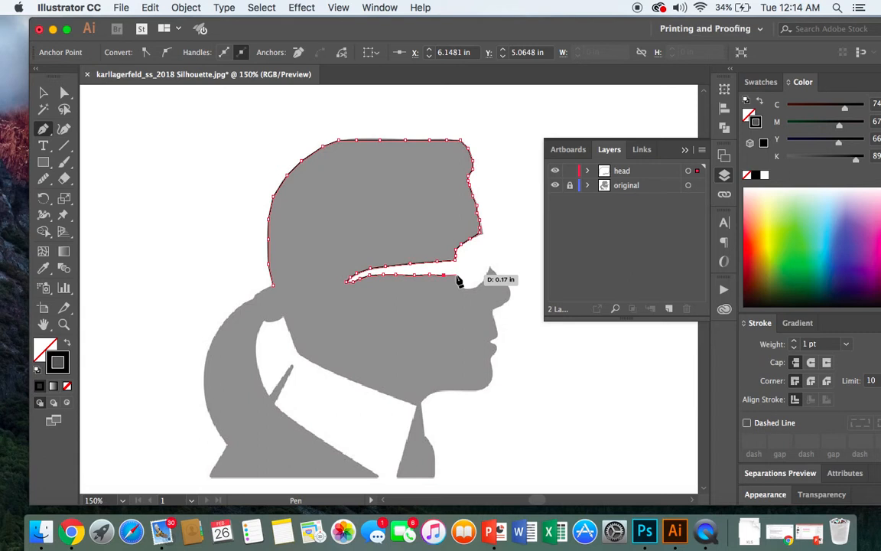
left_click(458, 280)
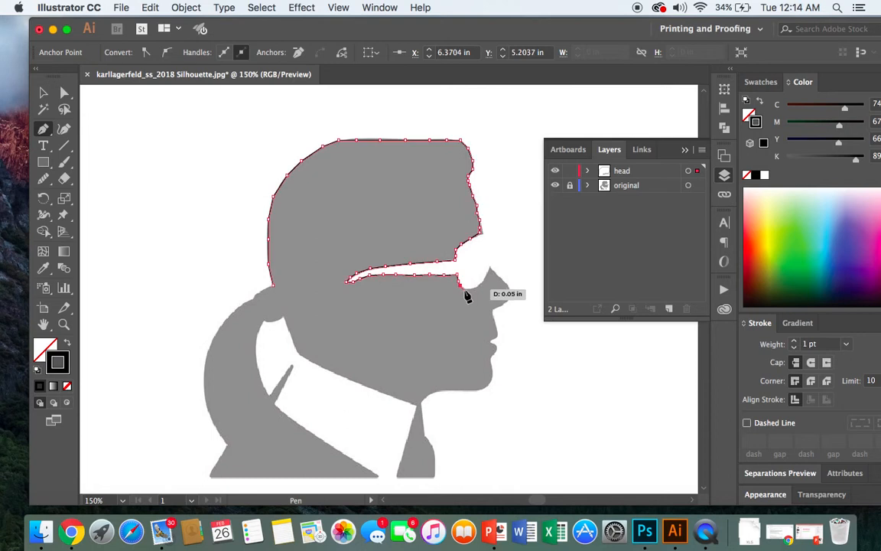
- Trace the rounded notch at the front of the glasses, around its lowest curve and up to the pointed nose bridge
left_click(468, 291)
left_click(476, 292)
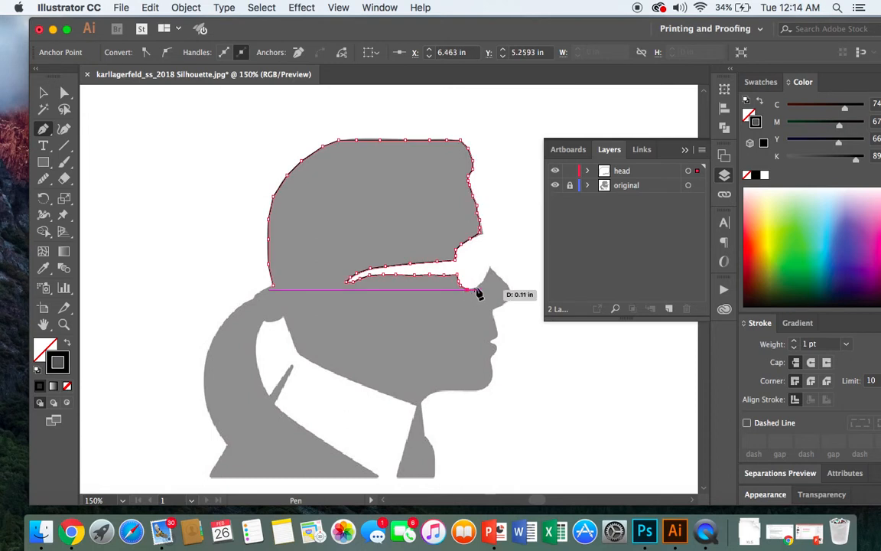
left_click(480, 292)
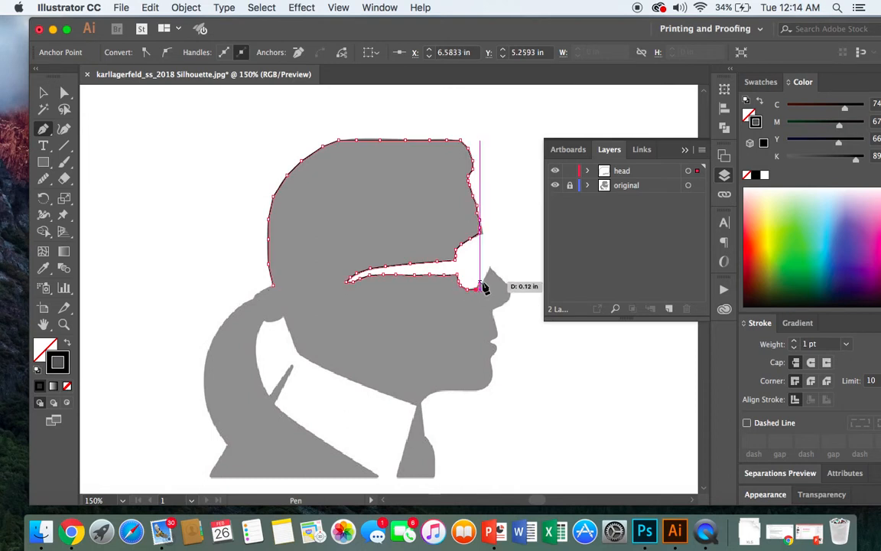
left_click(487, 282)
left_click(490, 272)
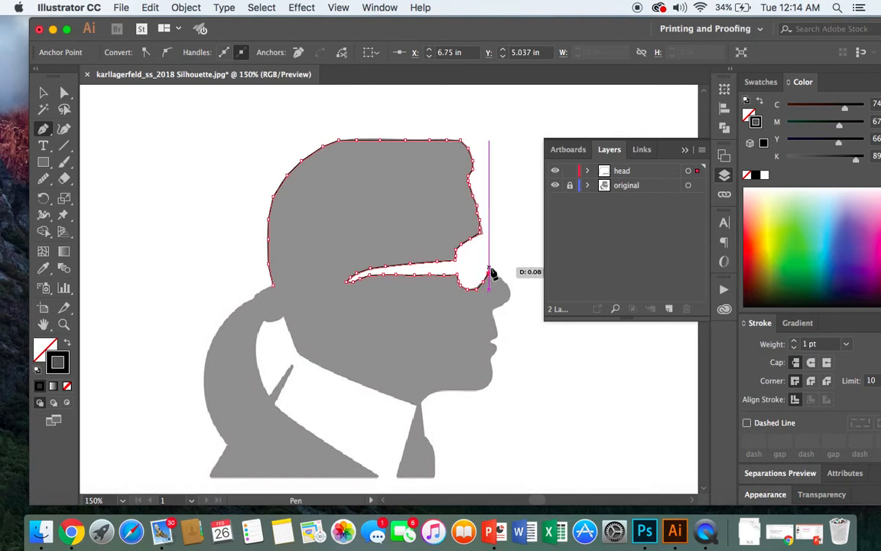
left_click(489, 267)
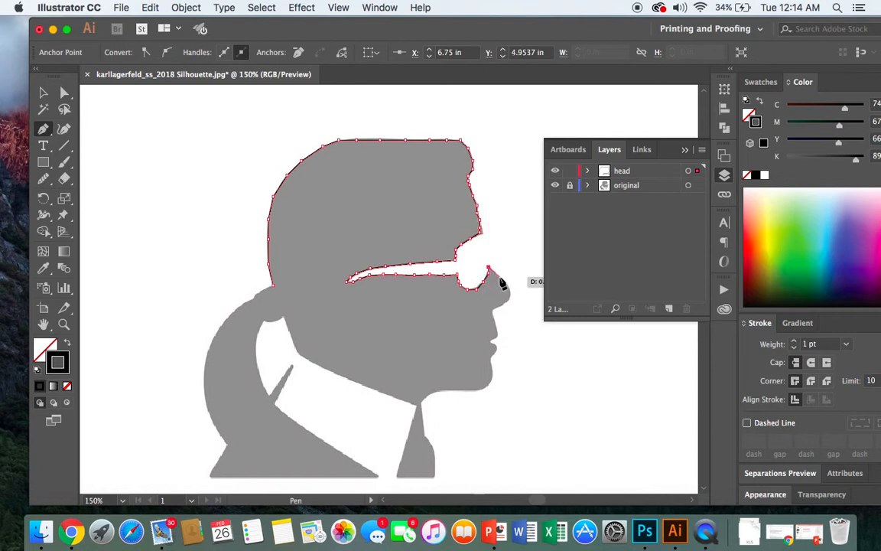
- Trace the nose from the pointed bridge around its tip and underside, ending just above the upper lip
left_click(501, 278)
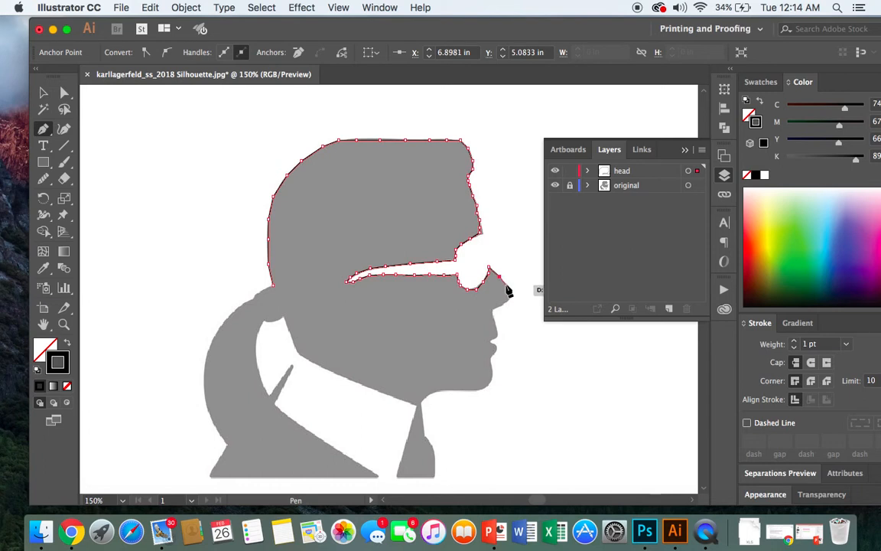
left_click(508, 286)
left_click(511, 293)
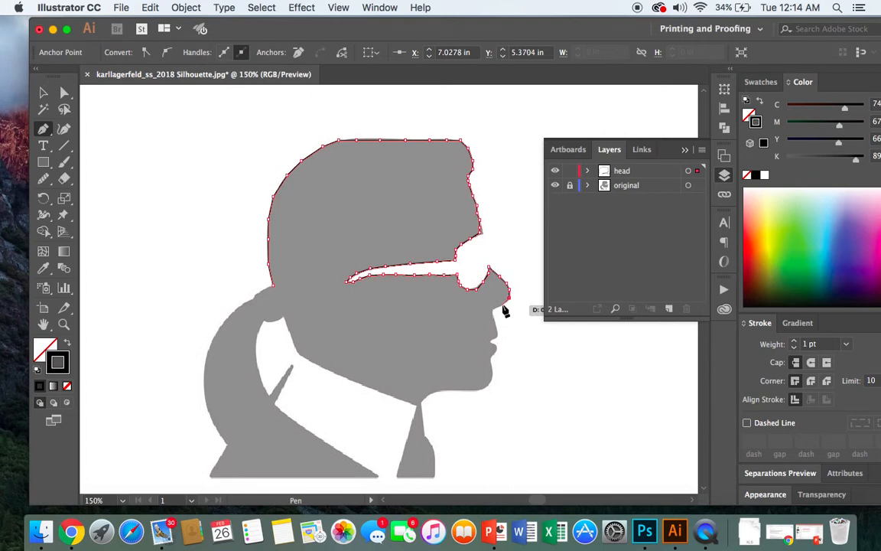
left_click(498, 308)
left_click(490, 309)
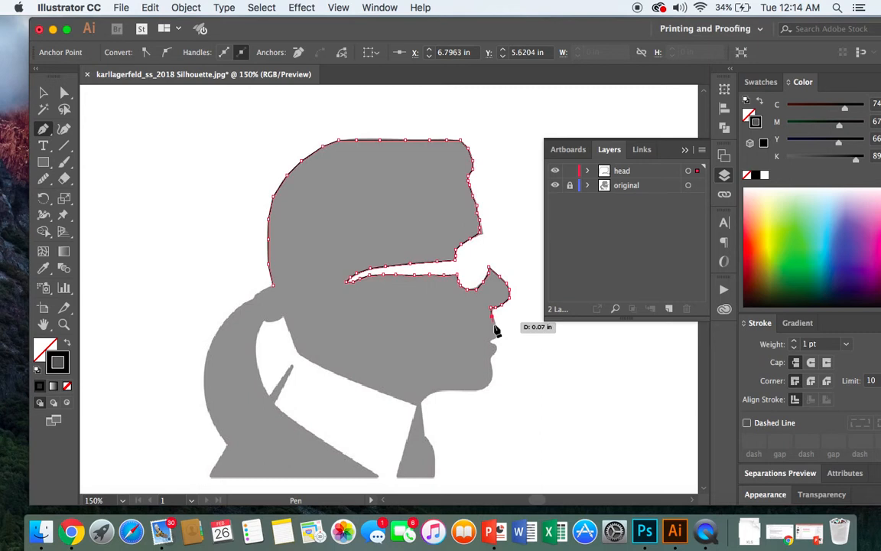
left_click(492, 320)
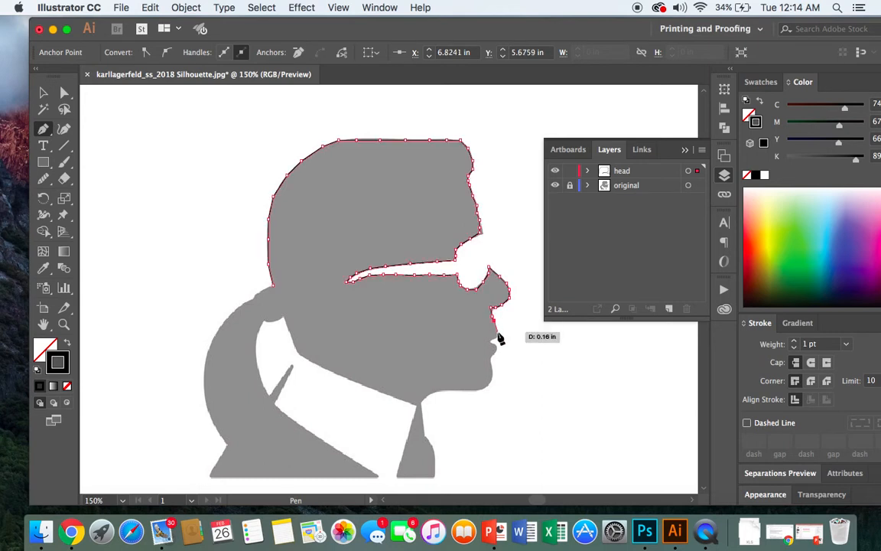
- Try to trace the lips from the upper lip tip through the mouth notch to the lower lip
left_click(496, 334)
left_click(490, 338)
left_click(493, 345)
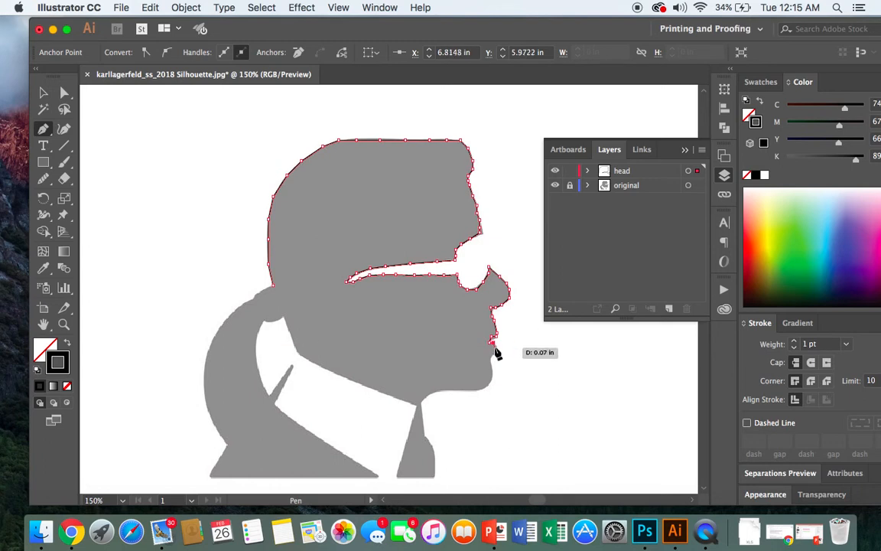
left_click(495, 351)
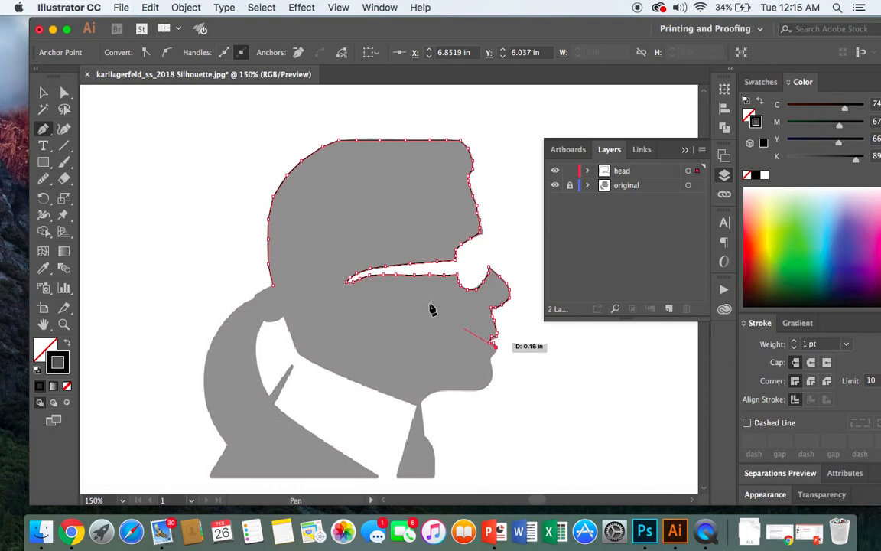
- Undo the last five Pen points around the lips
left_click(151, 9)
left_click(172, 24)
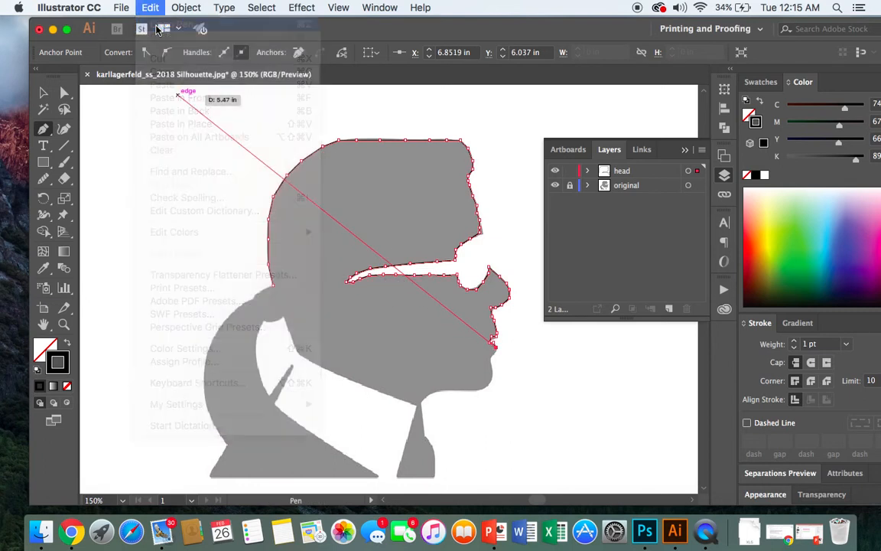
left_click(151, 8)
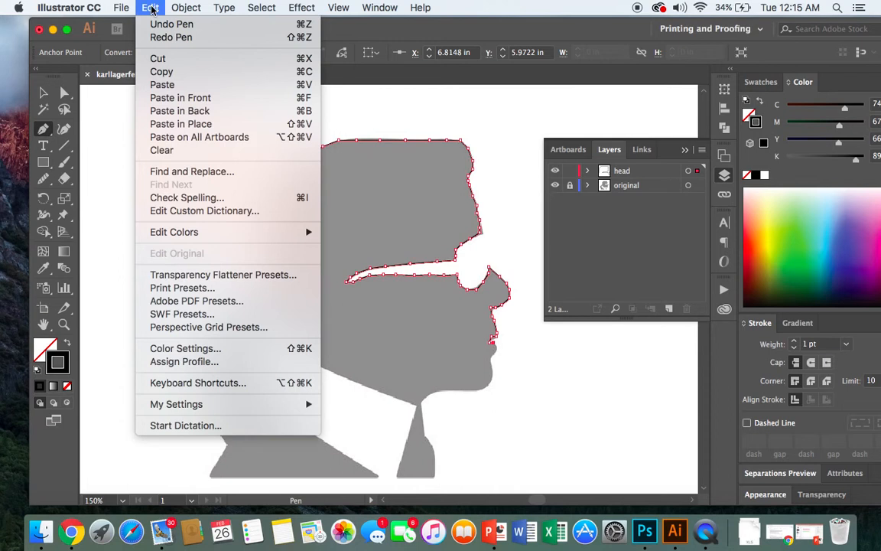
left_click(154, 29)
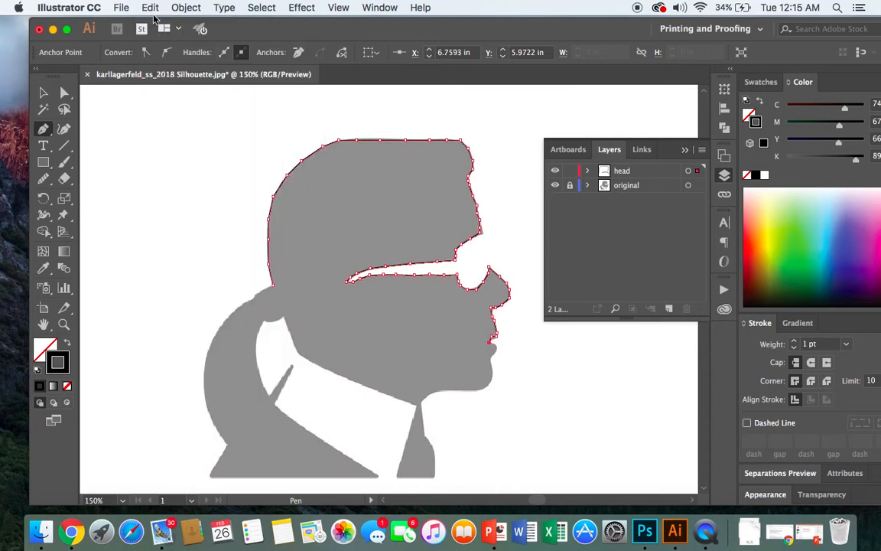
left_click(152, 8)
left_click(156, 25)
left_click(141, 8)
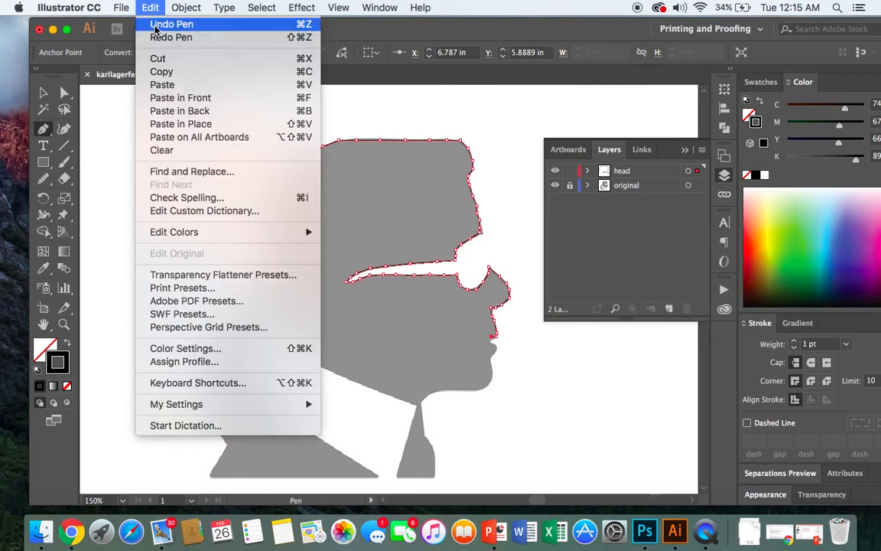
left_click(155, 28)
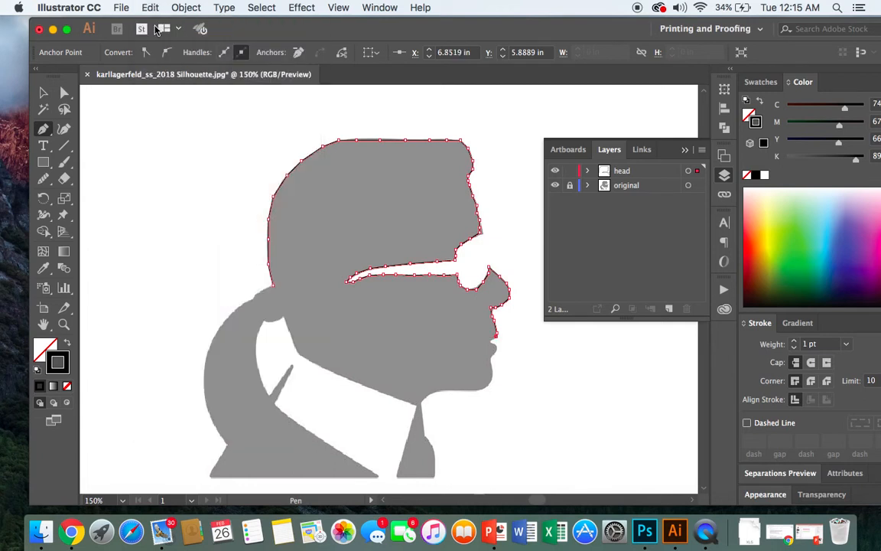
left_click(151, 9)
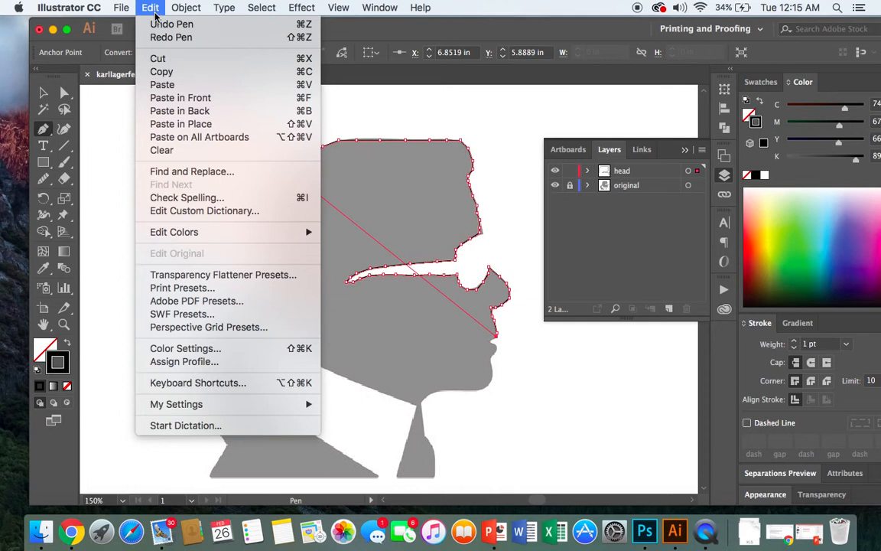
left_click(161, 24)
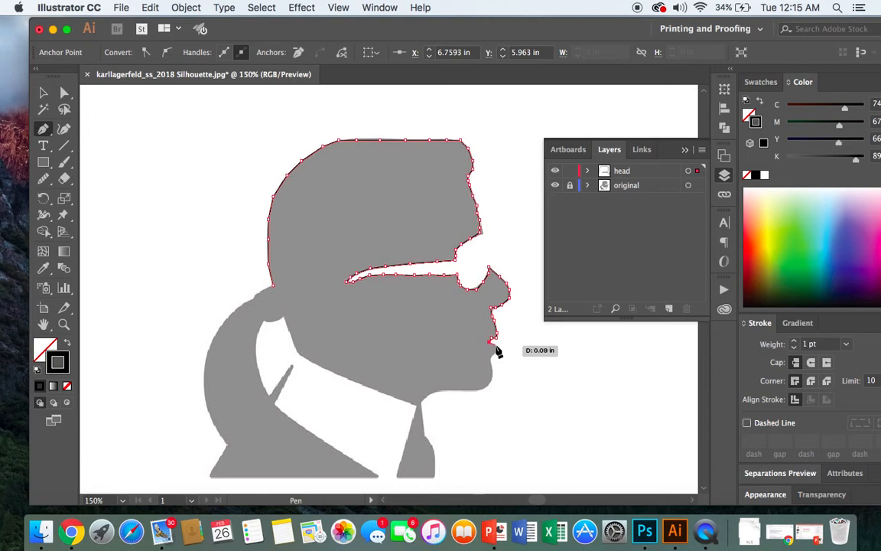
- Retrace the mouth with closely spaced anchor points and continue below the lower lip to the front of the chin
left_click(495, 344)
left_click(497, 349)
left_click(490, 357)
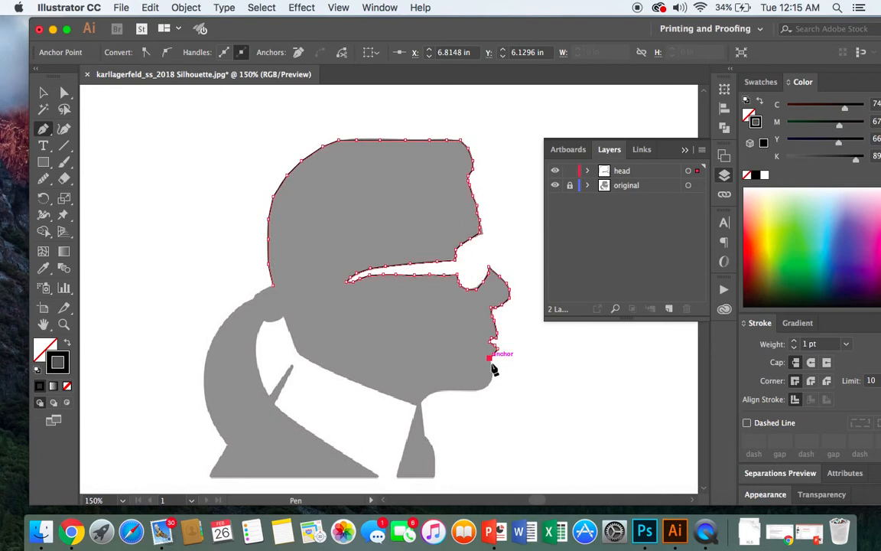
left_click(492, 365)
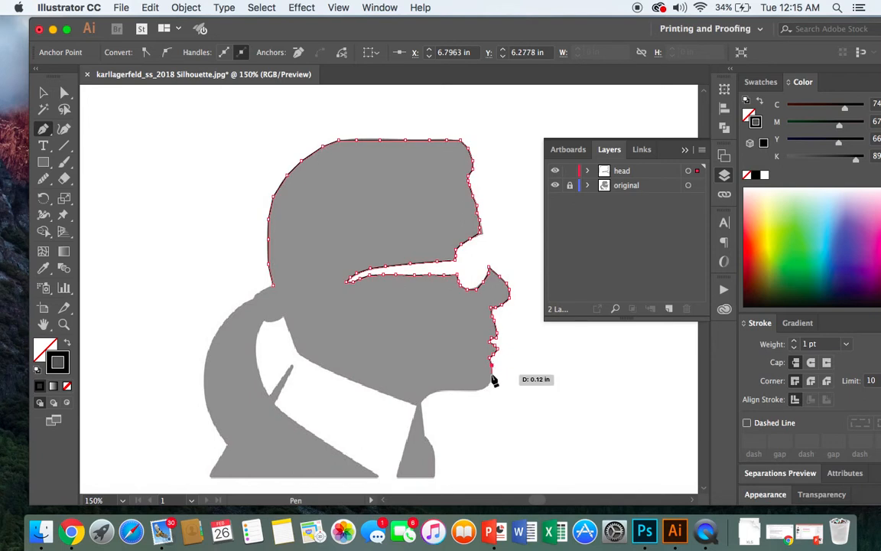
left_click(493, 374)
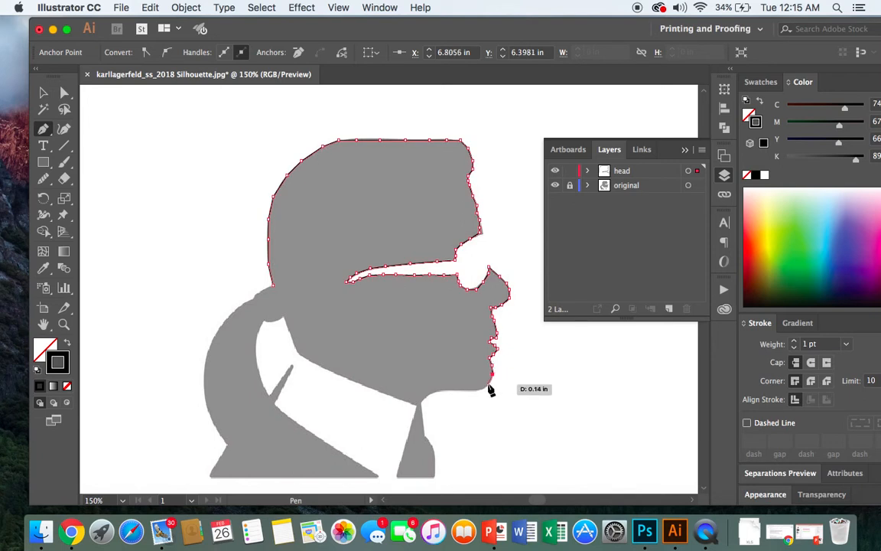
- Trace the underside of the chin from its front curve back and down to the throat at the collar's front tip
left_click(482, 390)
left_click(453, 391)
left_click(442, 390)
left_click(426, 397)
left_click(422, 402)
left_click(419, 407)
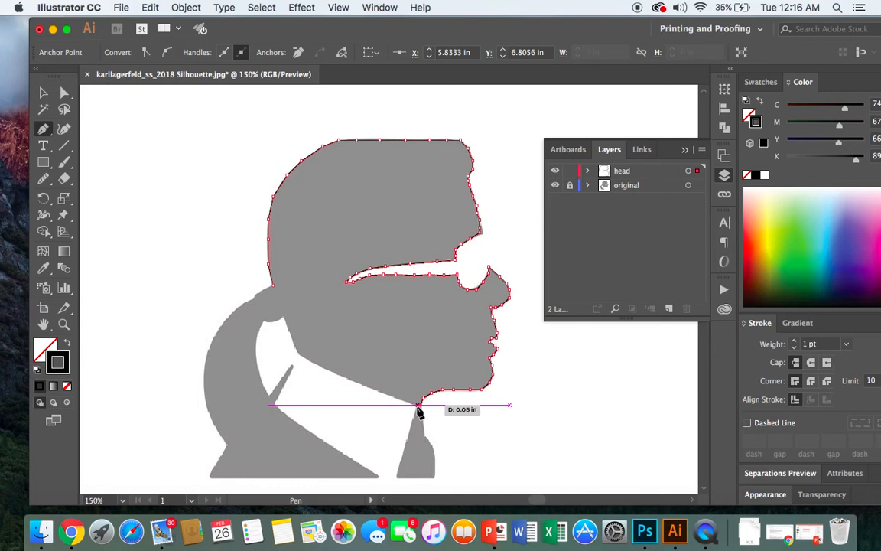
- Trace the jawline along the collar's upper edge, from the throat back and up to the corner at the nape
left_click(416, 405)
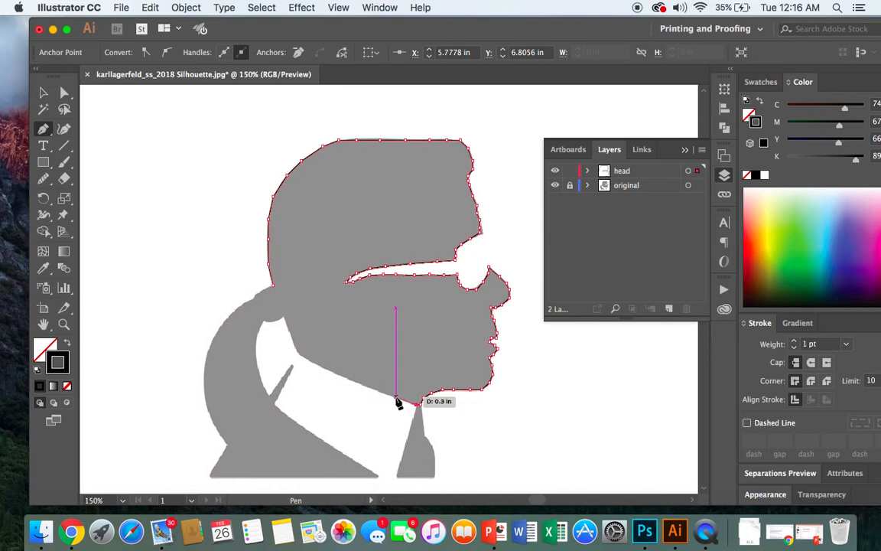
left_click(397, 398)
left_click(357, 383)
left_click(329, 371)
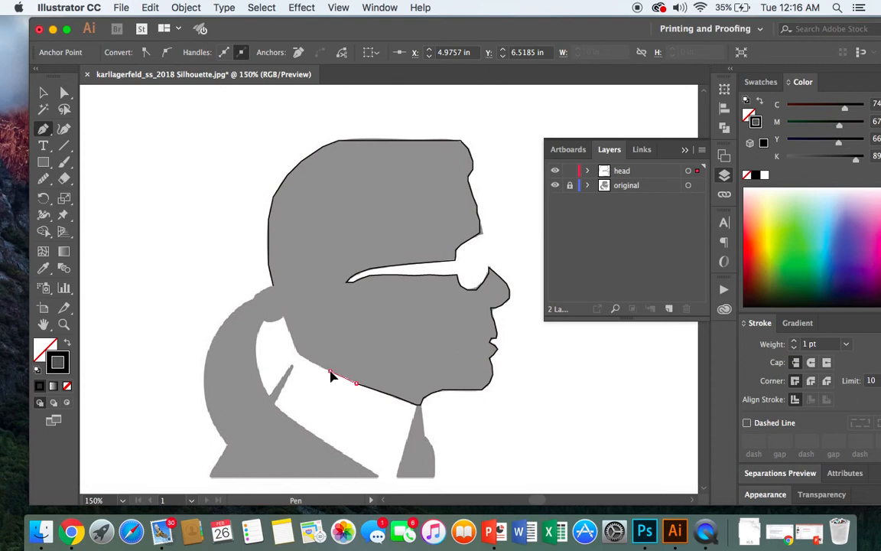
left_click(314, 363)
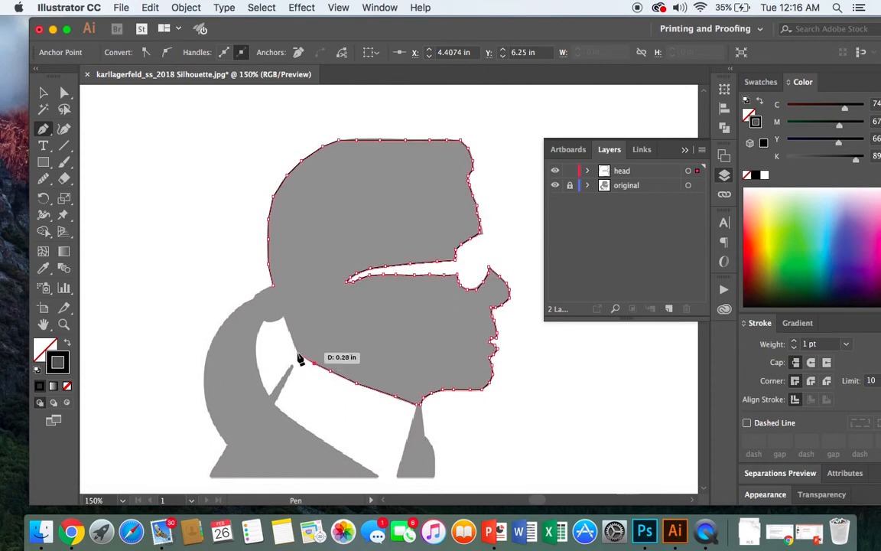
left_click(287, 332)
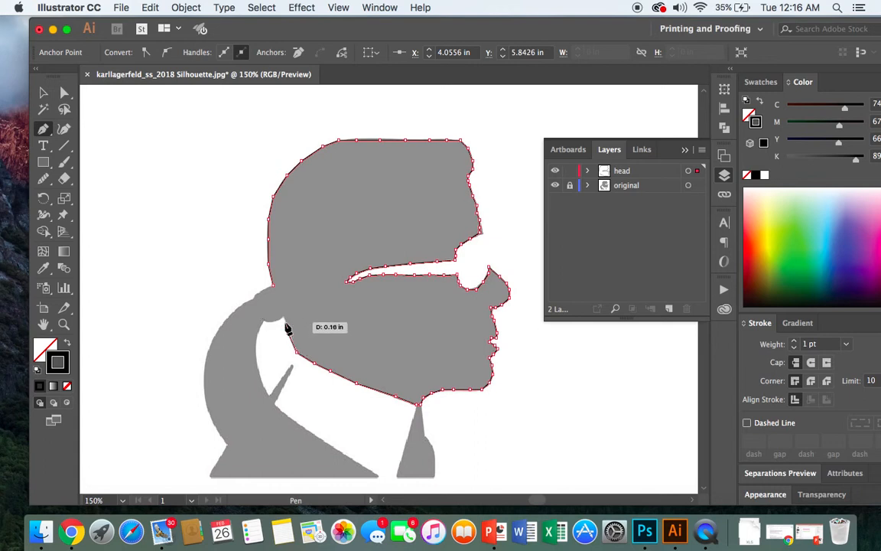
left_click(285, 324)
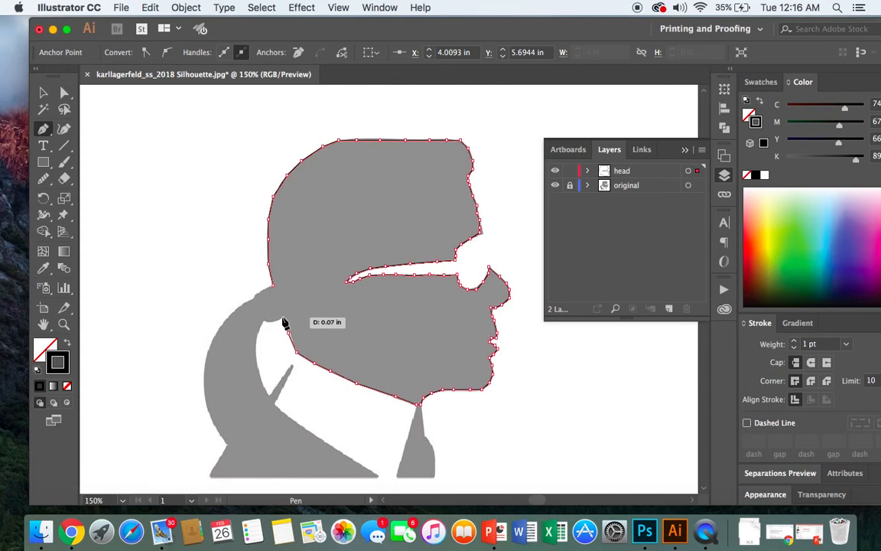
left_click(282, 317)
- Trace the underside of the hair at the nape and the ponytail's inner edge down to the collar with the Pen tool
left_click(273, 322)
left_click(261, 322)
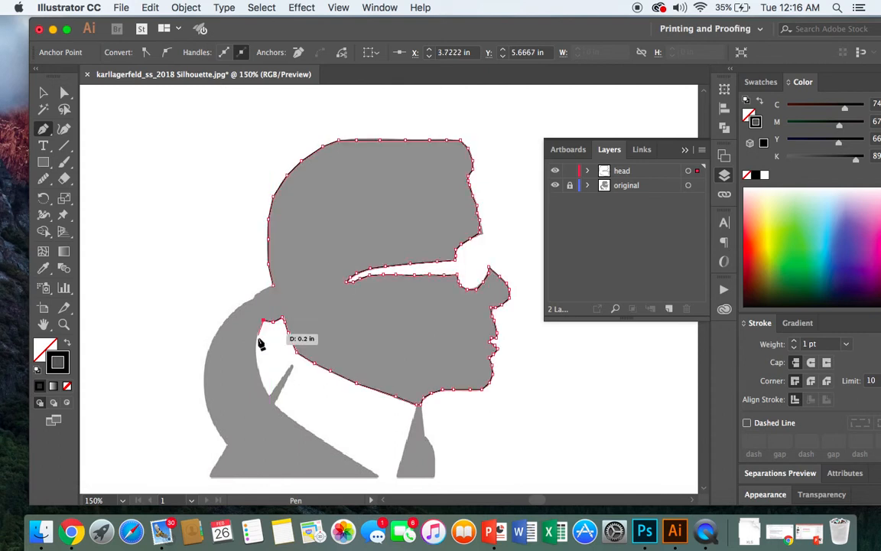
left_click(257, 335)
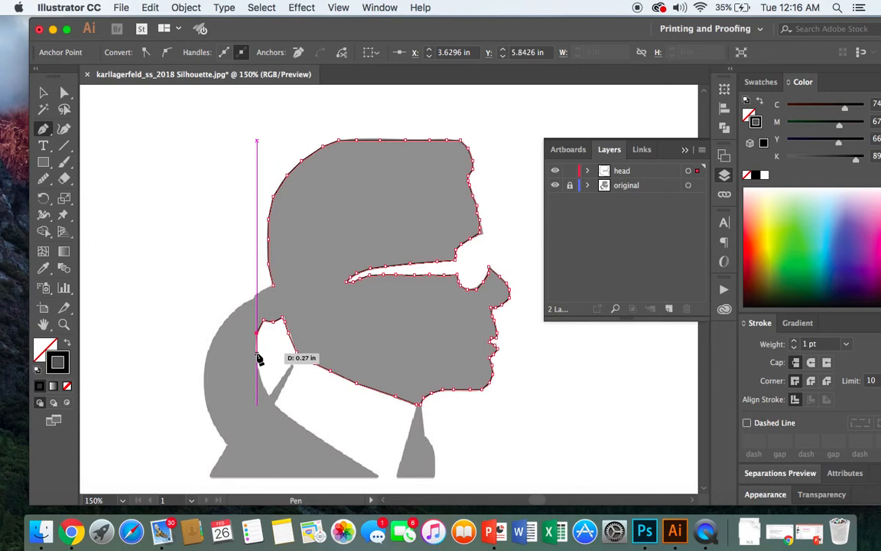
left_click(256, 370)
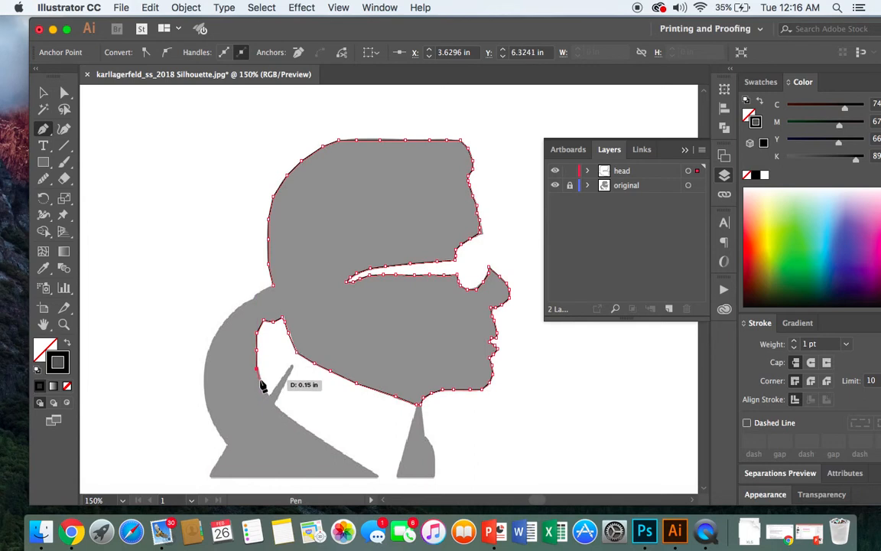
left_click(261, 384)
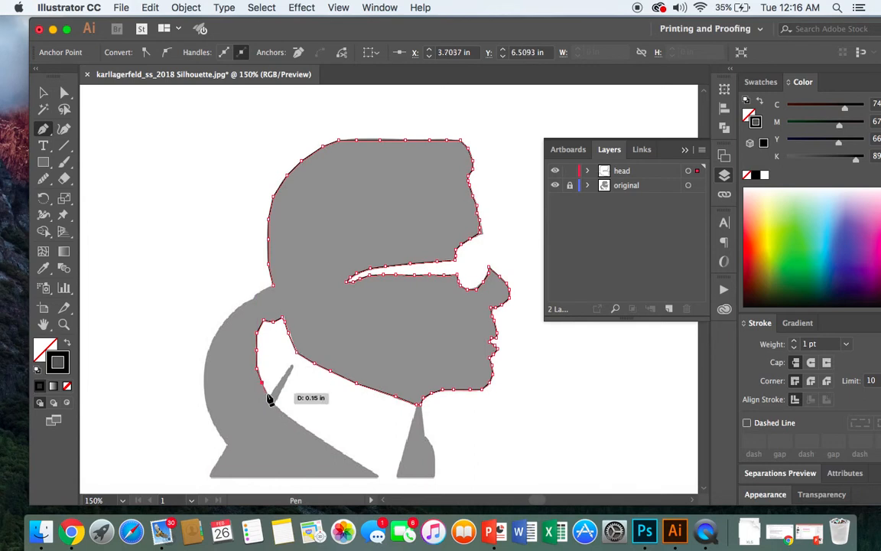
left_click(265, 393)
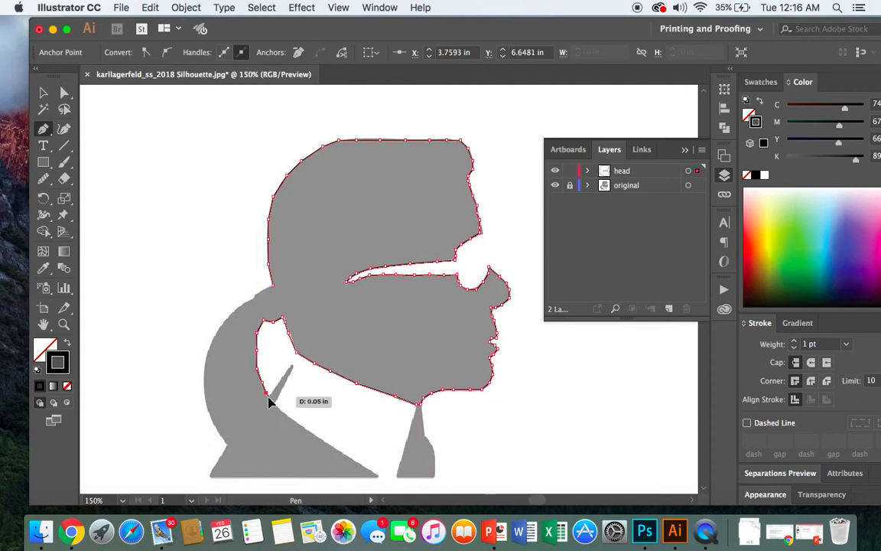
- Trace the ponytail's lower edge diagonally along the shoulder from the collar to its outer bottom tip
left_click(258, 408)
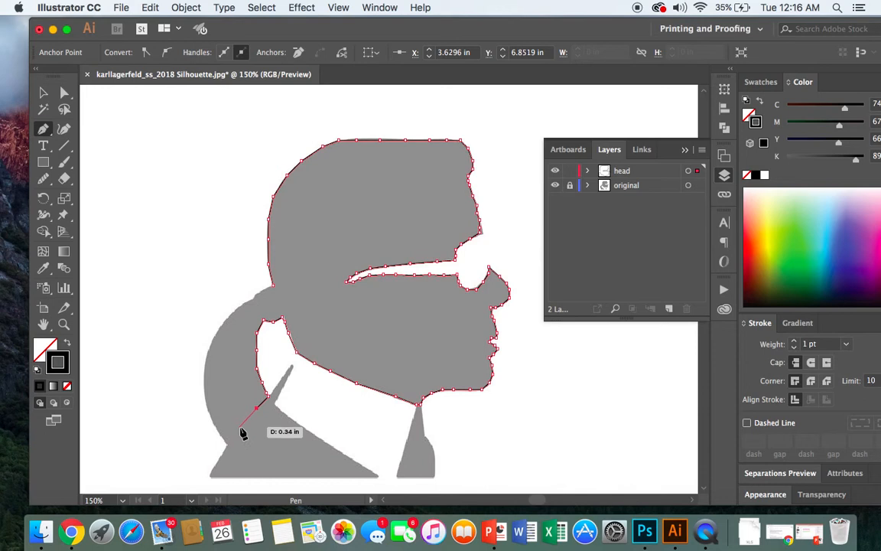
left_click(240, 427)
left_click(225, 443)
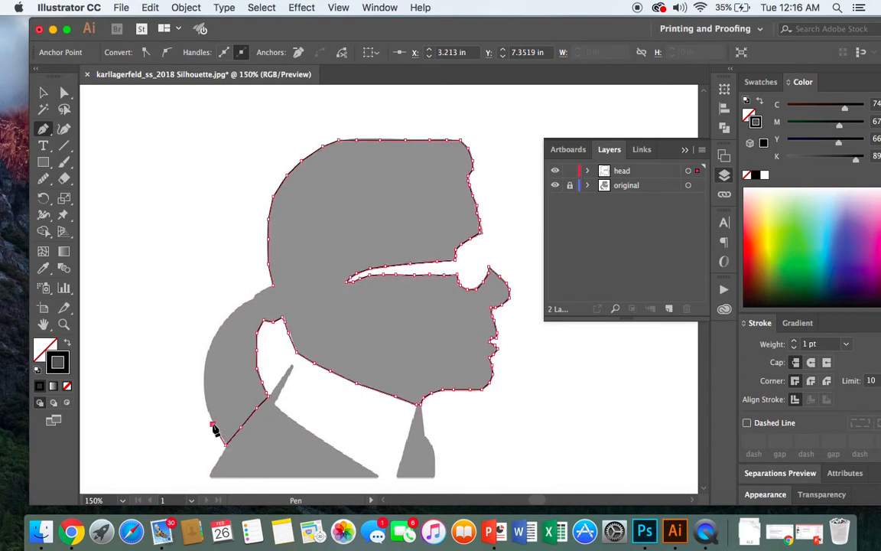
- Trace the ponytail's outer curve up to the back of the head and close the path at its starting anchor
left_click(205, 400)
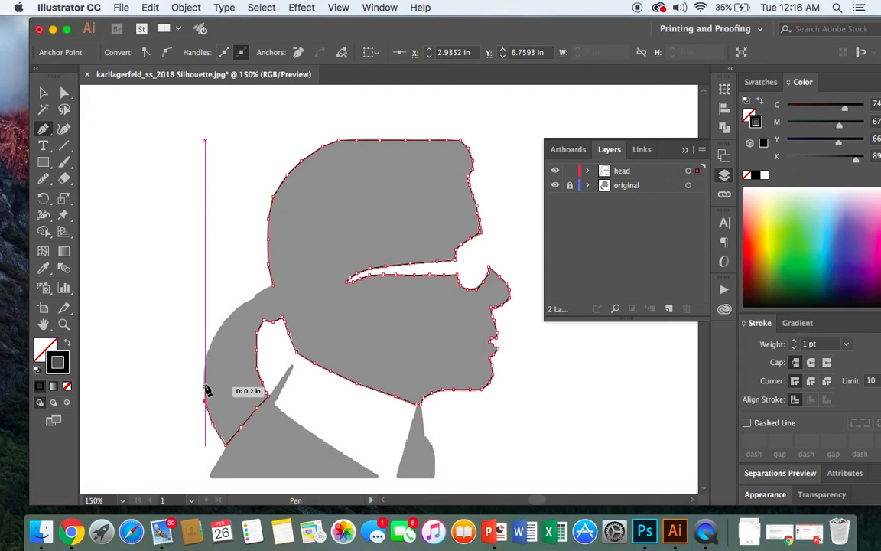
left_click(206, 382)
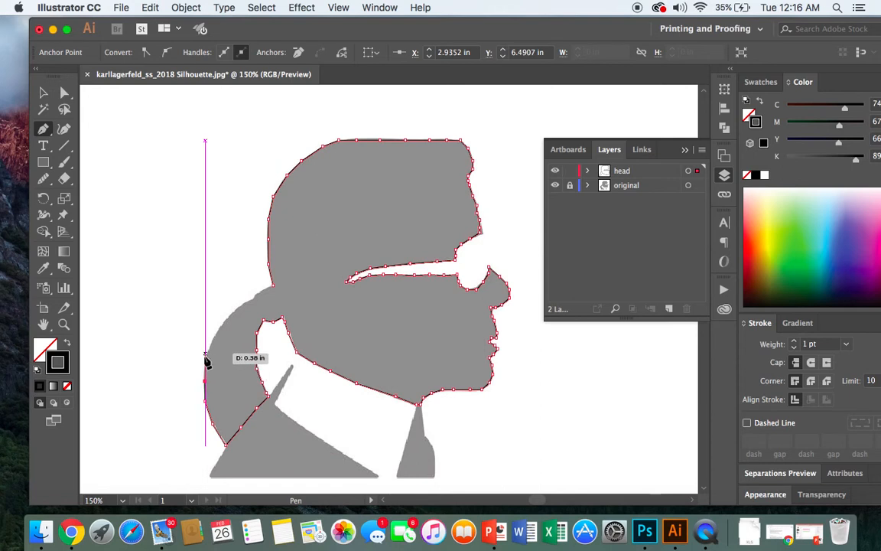
left_click(206, 364)
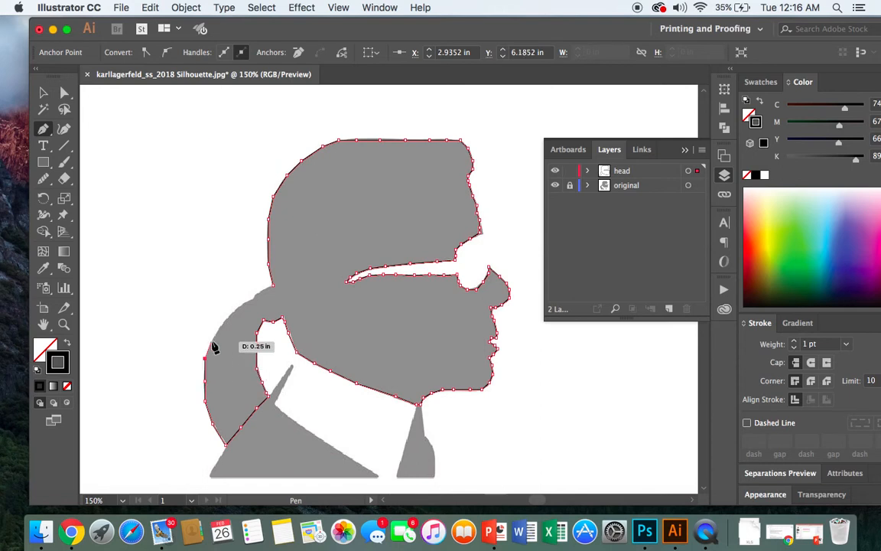
left_click(220, 327)
left_click(232, 312)
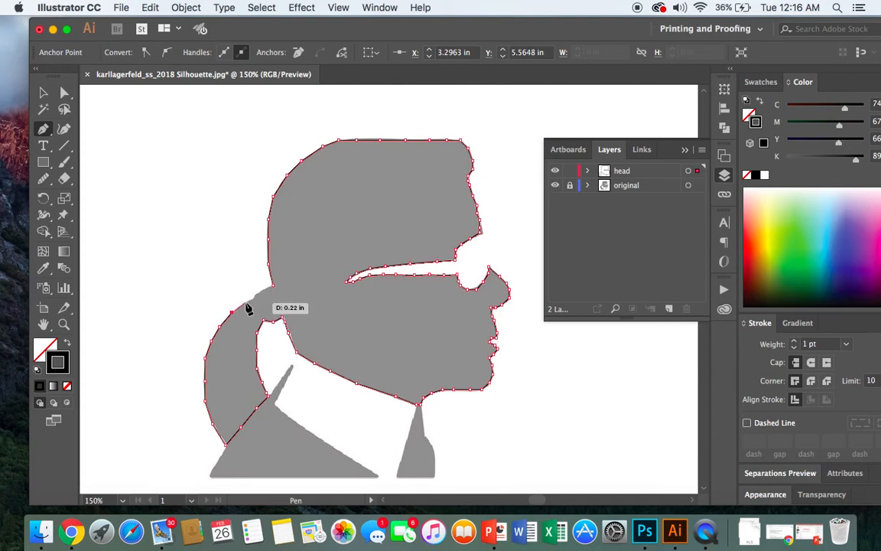
left_click(244, 302)
left_click(254, 297)
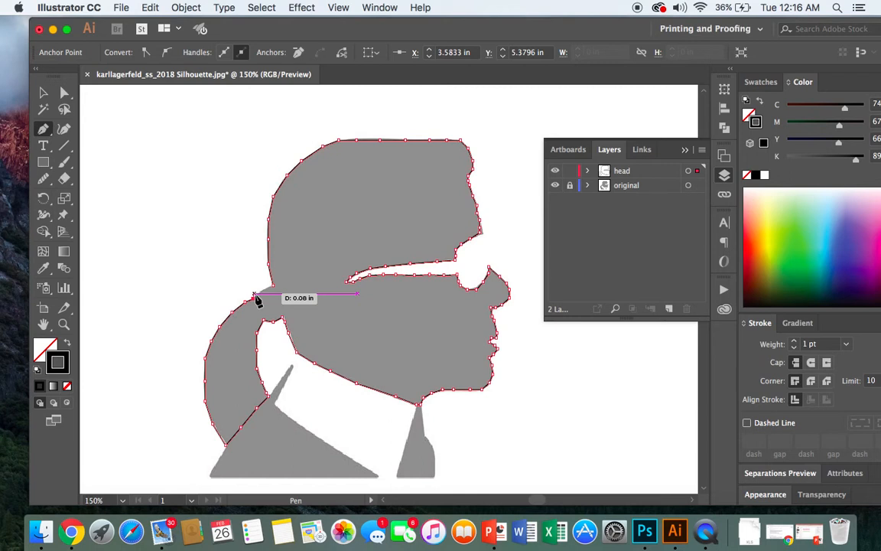
left_click(257, 293)
left_click(260, 295)
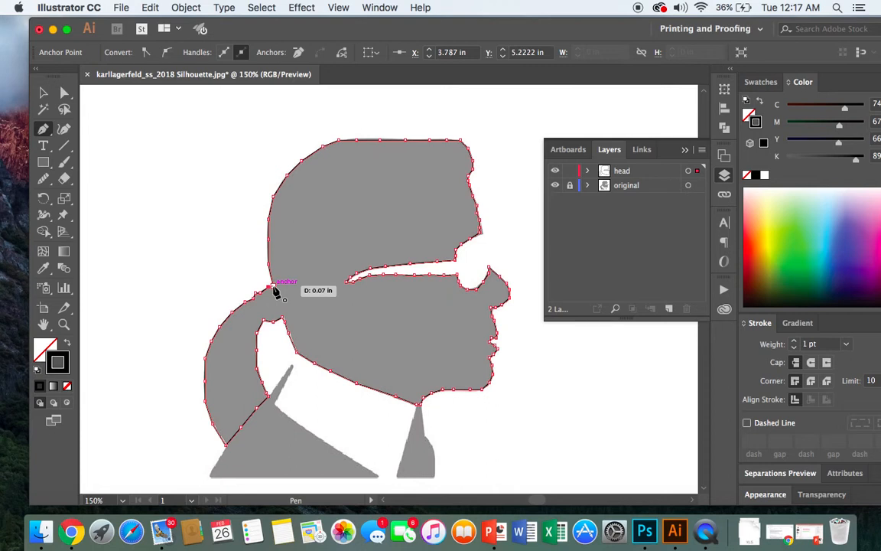
left_click_drag(274, 289, 276, 289)
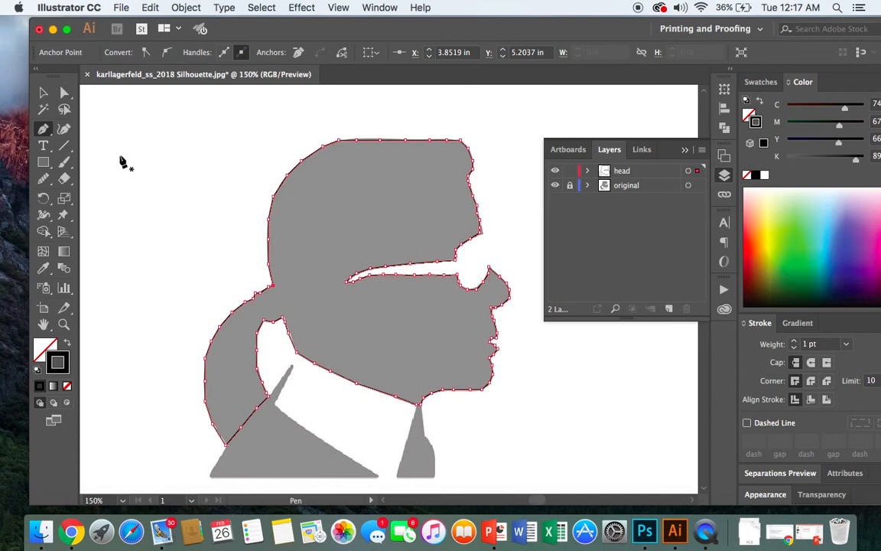
- Move the closed head outline off the grey silhouette to the artboard's upper-left corner and deselect it
left_click(44, 94)
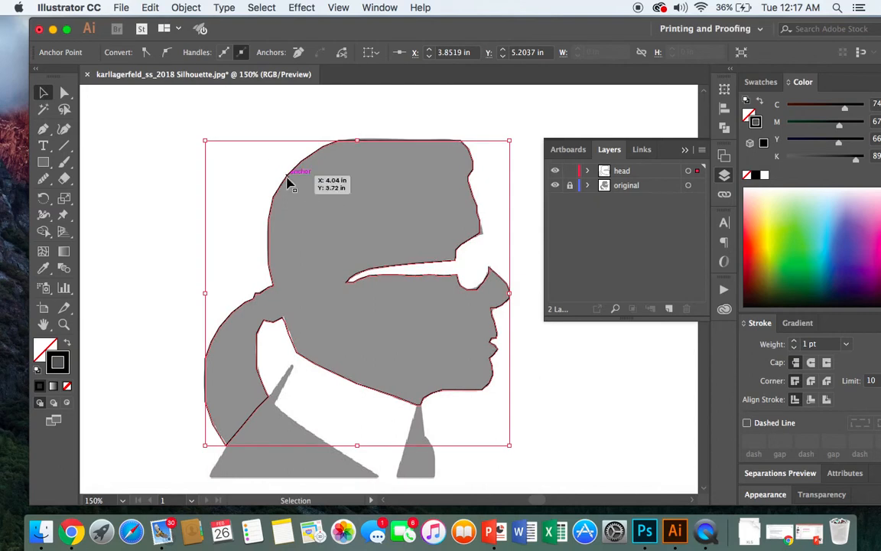
left_click_drag(288, 181, 174, 126)
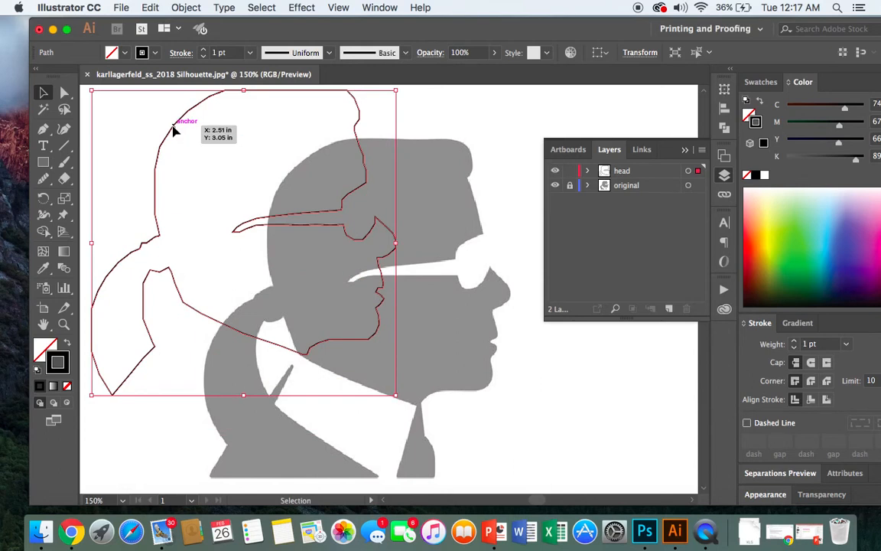
key("super+minus")
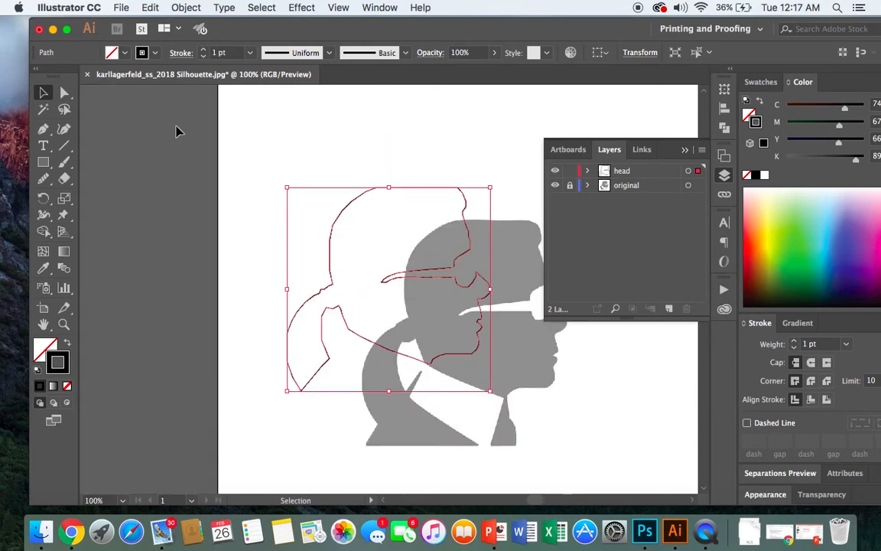
left_click_drag(350, 213, 281, 122)
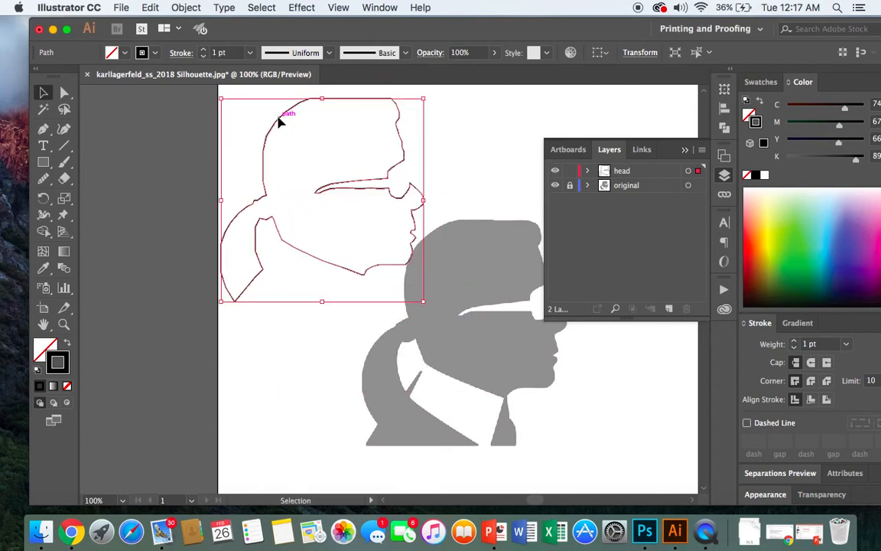
left_click(643, 428)
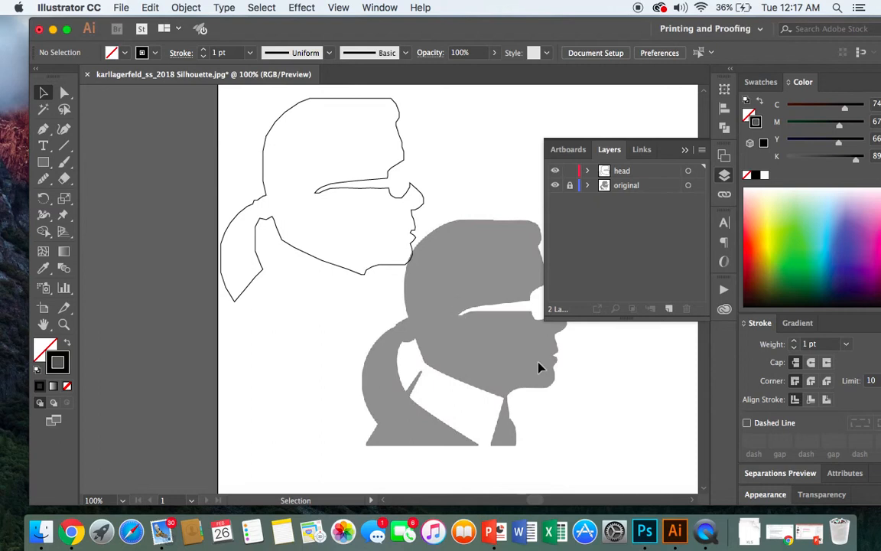
- Unlock the "original" layer and move the silhouette image away from the outline toward the artboard's lower right
left_click(570, 188)
left_click_drag(490, 381, 570, 390)
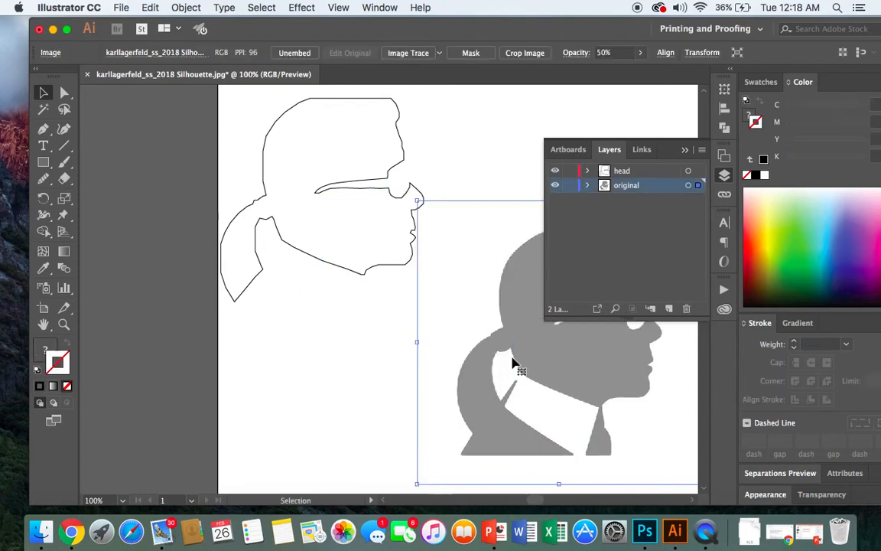
left_click(381, 216)
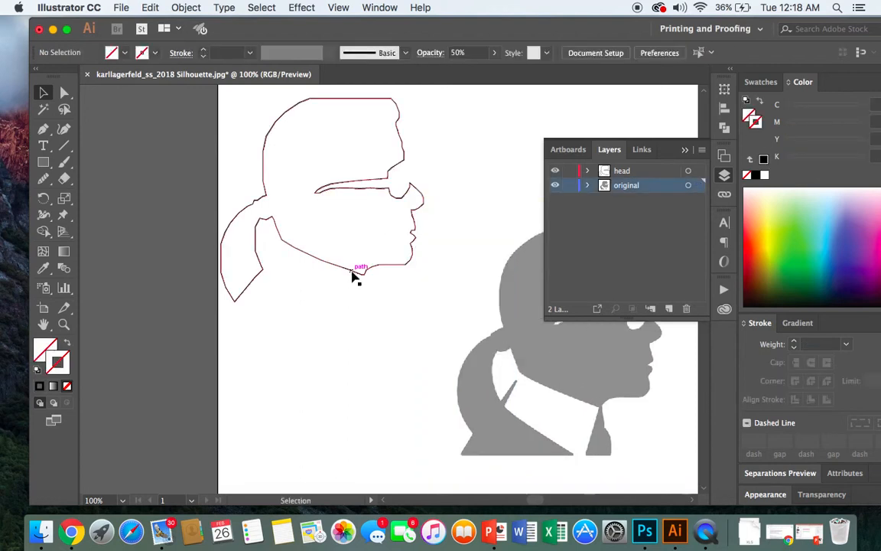
- Reposition the head outline in the open space up and to the left of the silhouette image, then deselect it
left_click(353, 274)
left_click_drag(353, 274, 402, 292)
left_click(383, 381)
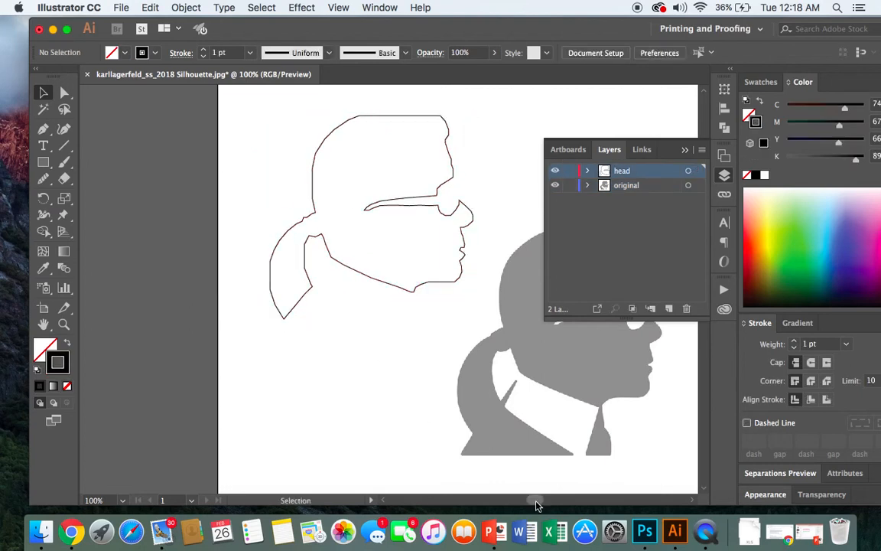
left_click_drag(537, 503, 540, 503)
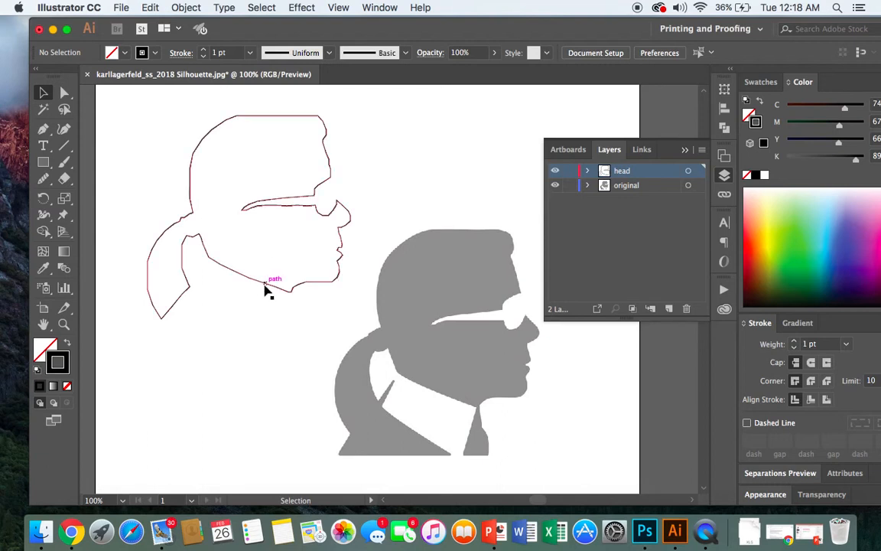
left_click_drag(264, 304, 268, 353)
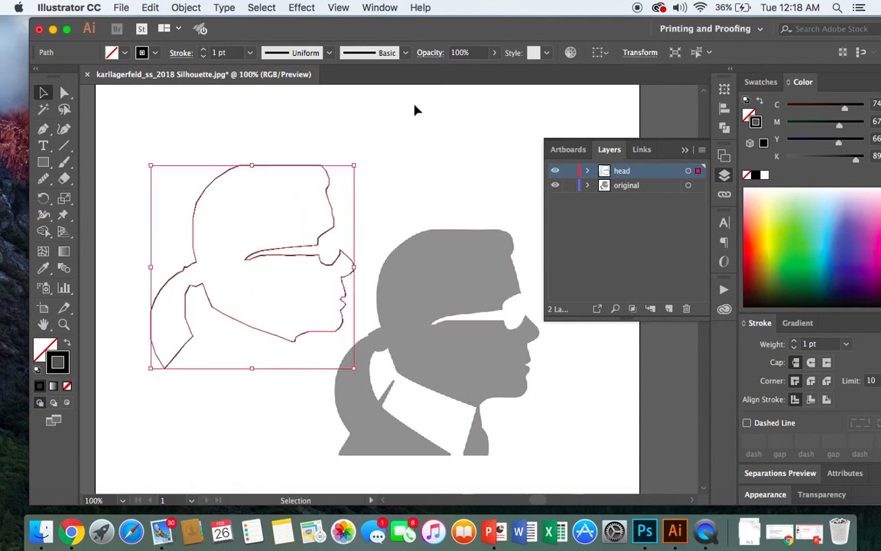
left_click(417, 192)
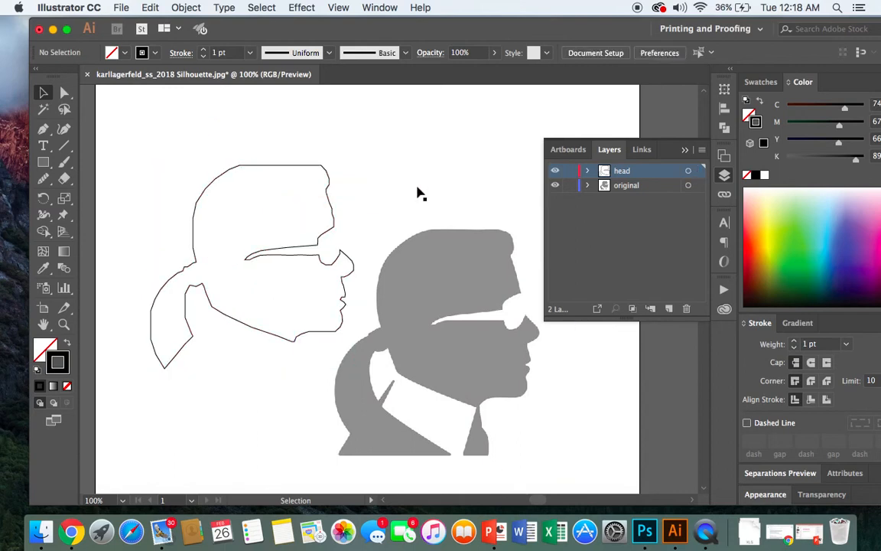
left_click_drag(202, 197, 196, 187)
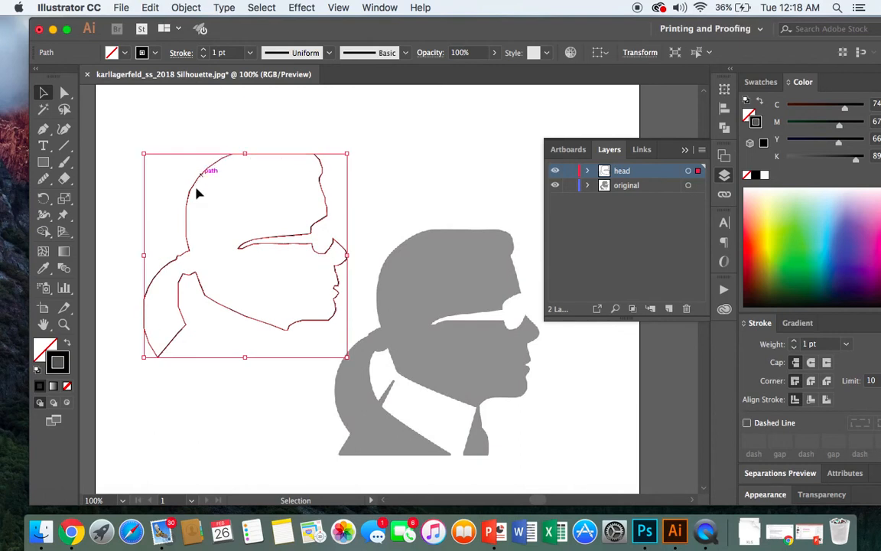
left_click(388, 187)
- Lock the "original" layer again and hide it so only the head outline is shown
left_click(433, 262)
left_click(438, 293)
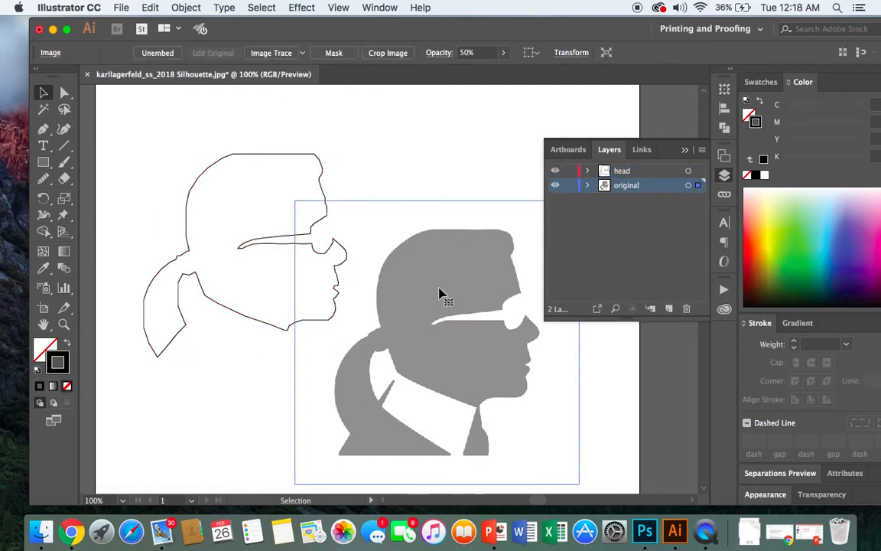
left_click(569, 187)
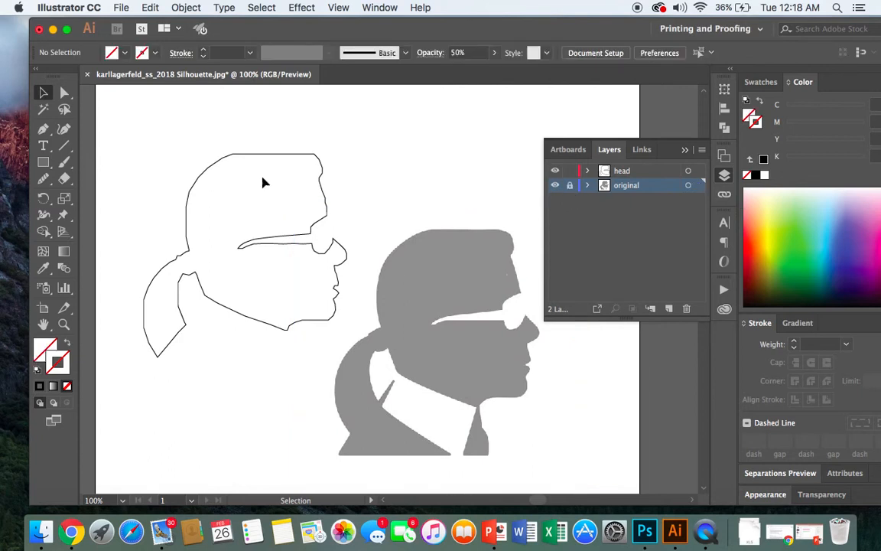
left_click(555, 188)
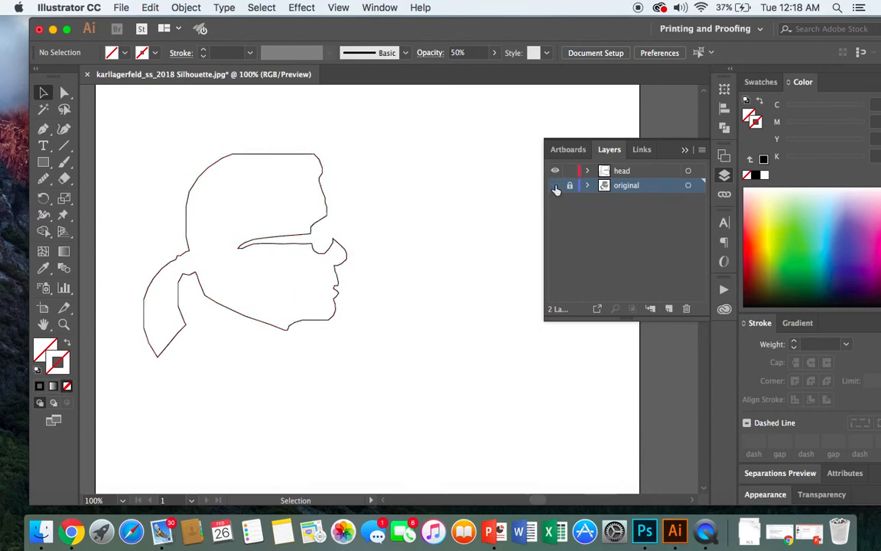
- Move the head outline toward the middle of the artboard, view it at 150%, and deselect it
left_click(321, 184)
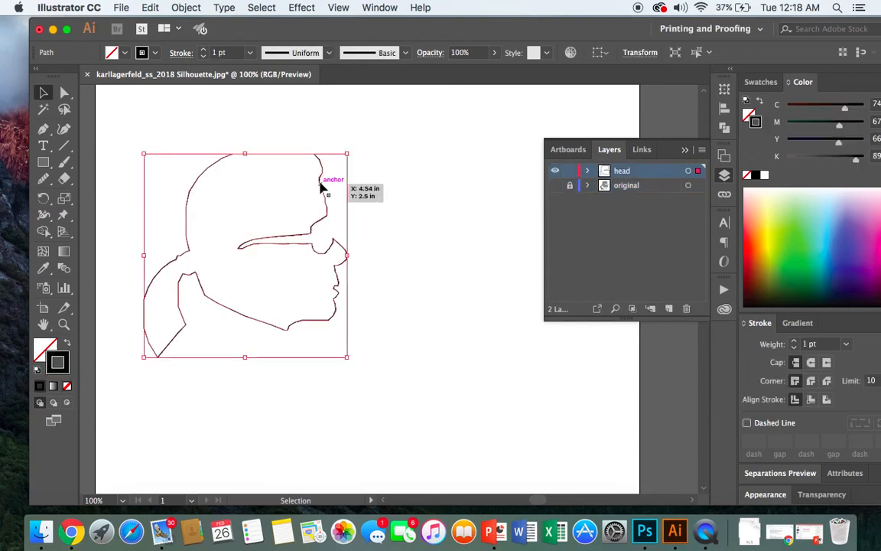
left_click_drag(321, 184, 417, 200)
key("super+equal")
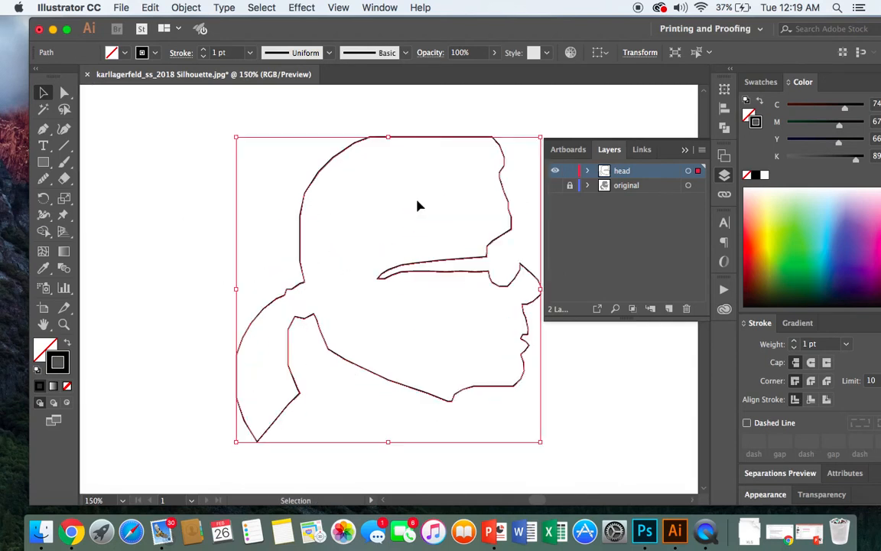
scroll(534, 501, "right", 5)
scroll(534, 501, "left", 8)
scroll(533, 502, "right", 6)
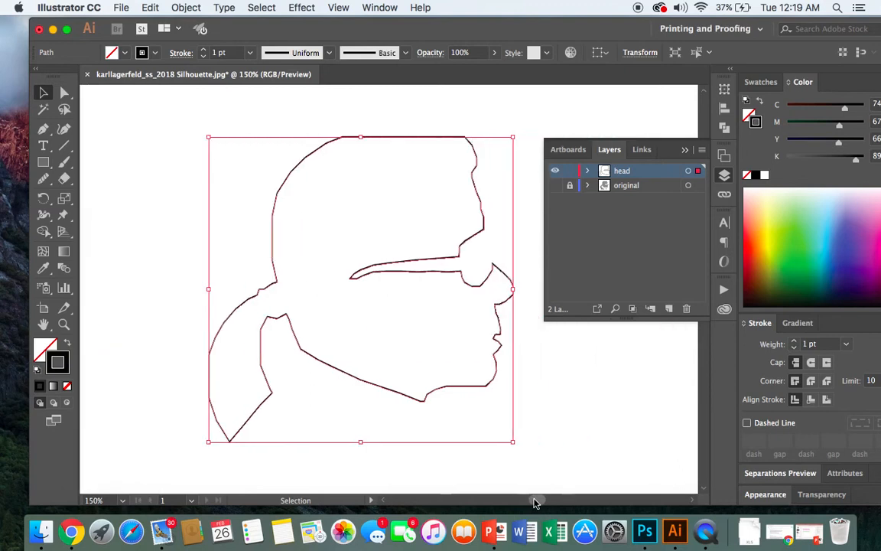
left_click(546, 408)
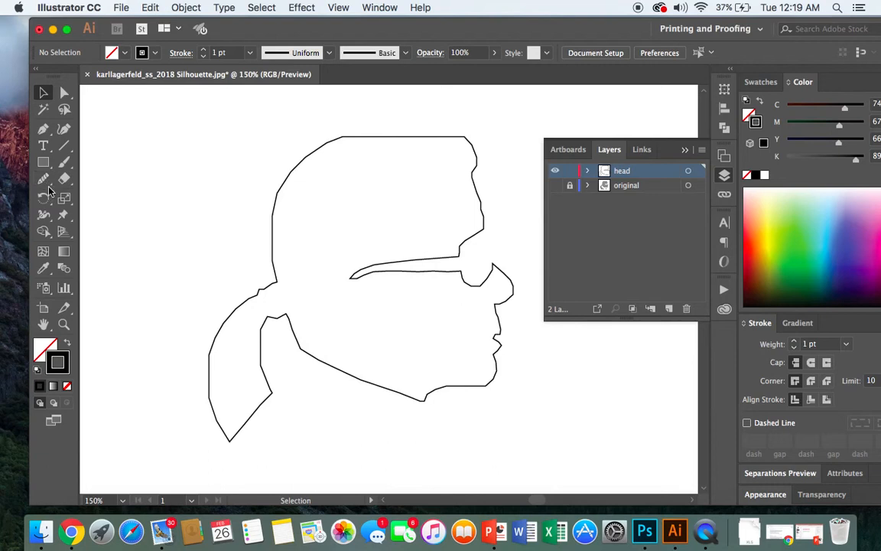
left_click(48, 182)
left_click(50, 187)
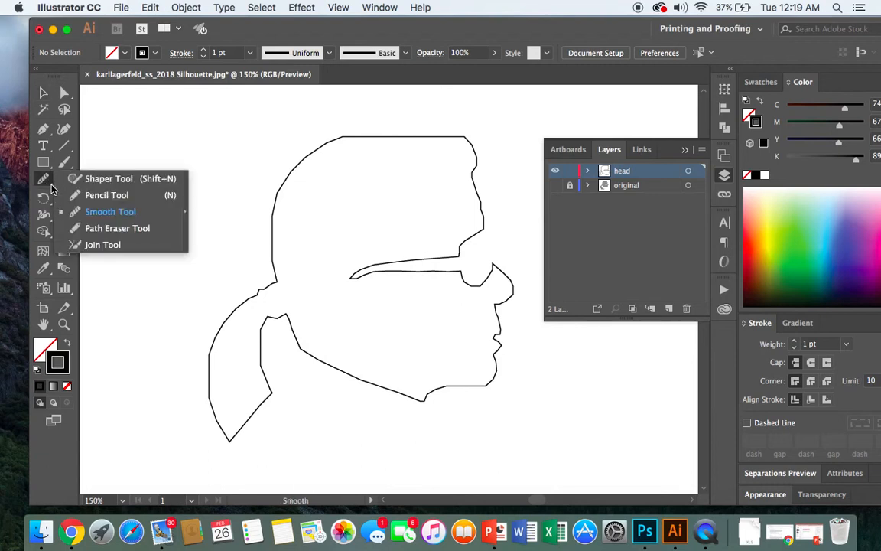
left_click(103, 182)
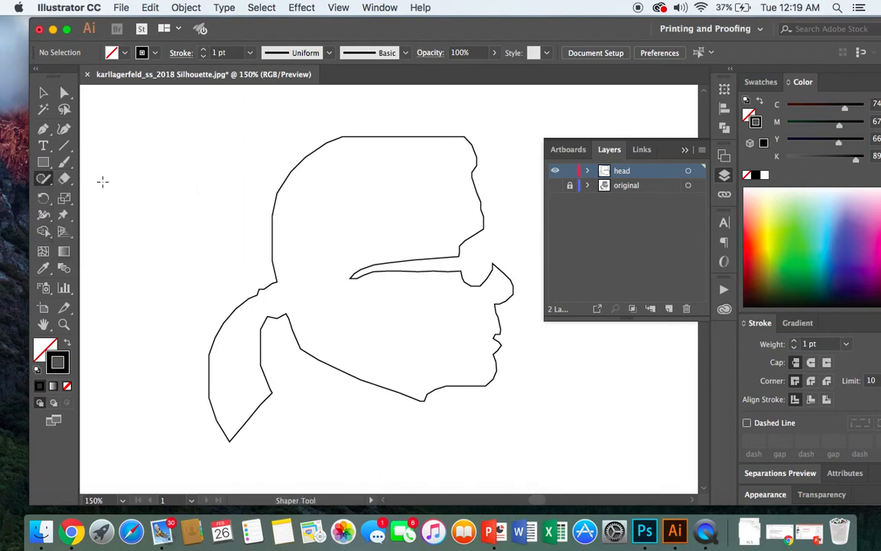
left_click(53, 188)
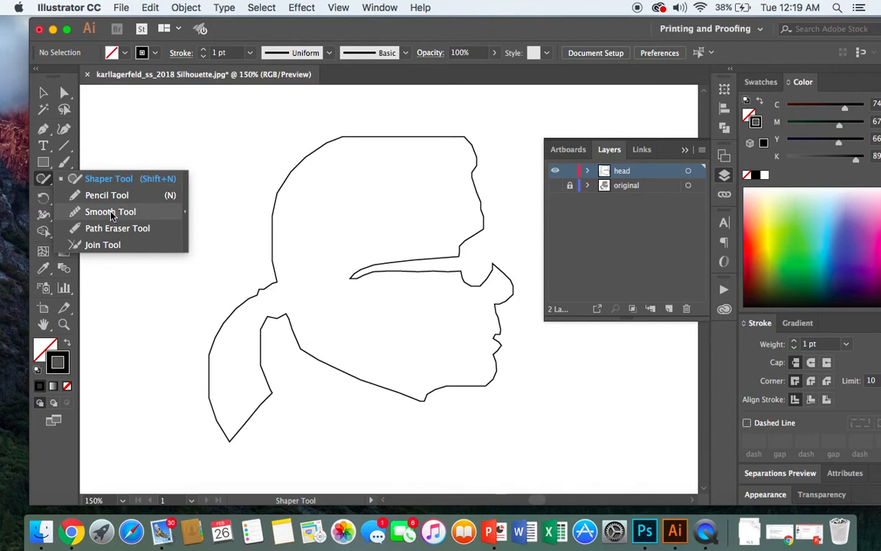
left_click(111, 212)
- Select the head outline and smooth its forehead edge above the sunglasses gap with the Smooth tool
left_click(43, 95)
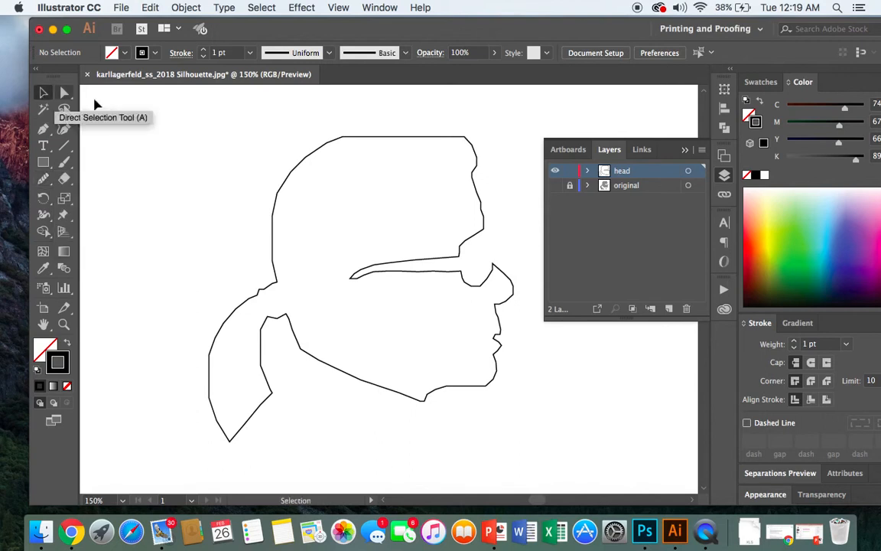
left_click(289, 178)
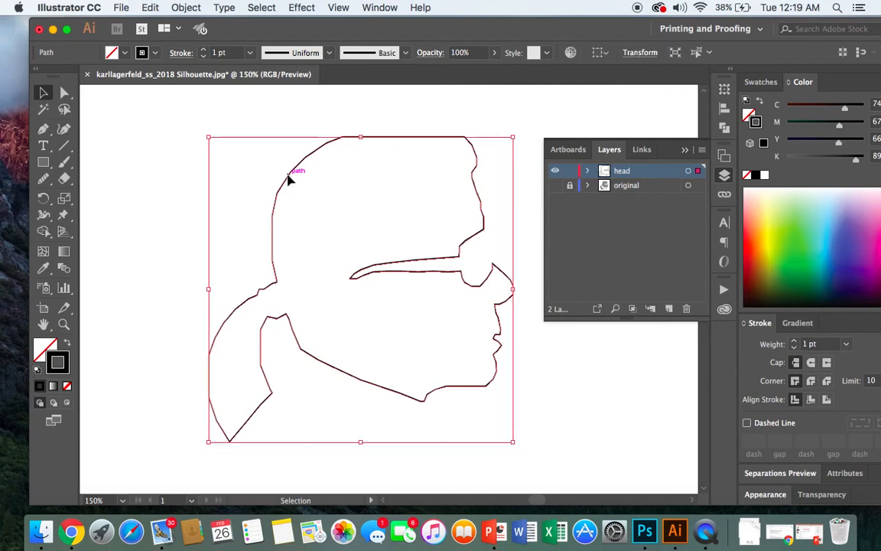
left_click(44, 184)
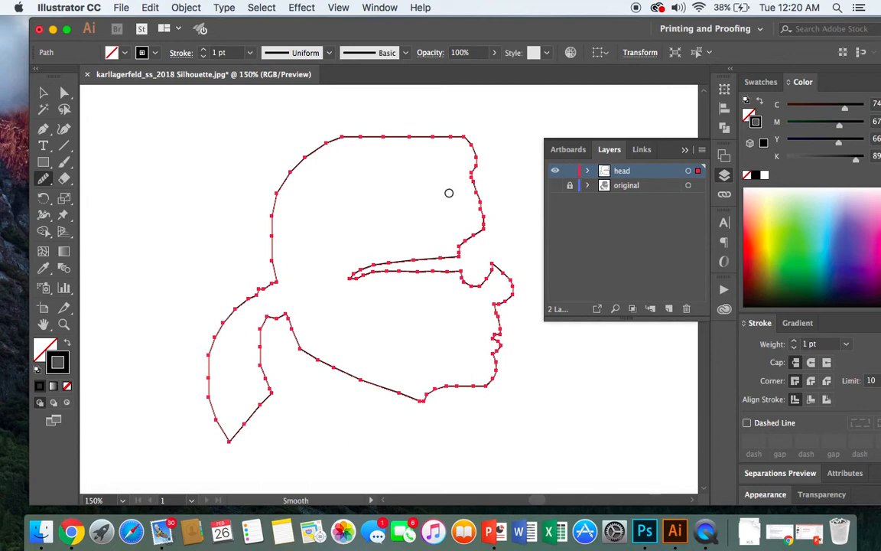
left_click_drag(487, 190, 487, 227)
left_click_drag(473, 181, 485, 228)
left_click(150, 7)
left_click(157, 24)
left_click_drag(471, 178, 484, 227)
- Smooth the back and top corners of the head and the outer and inner edges of the ponytail
mouse_move(290, 173)
left_mouse_down()
mouse_move(273, 213)
mouse_move(276, 278)
left_mouse_up()
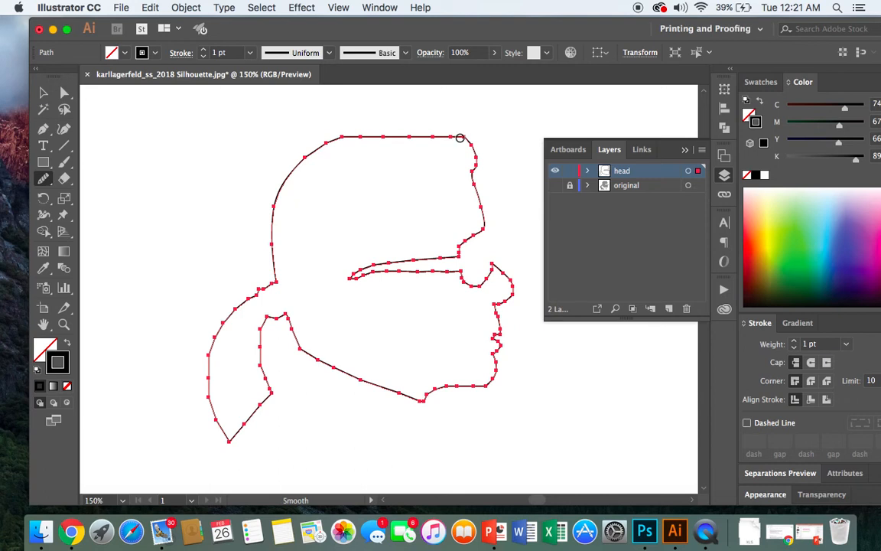
left_click_drag(459, 138, 470, 145)
left_click_drag(245, 300, 234, 311)
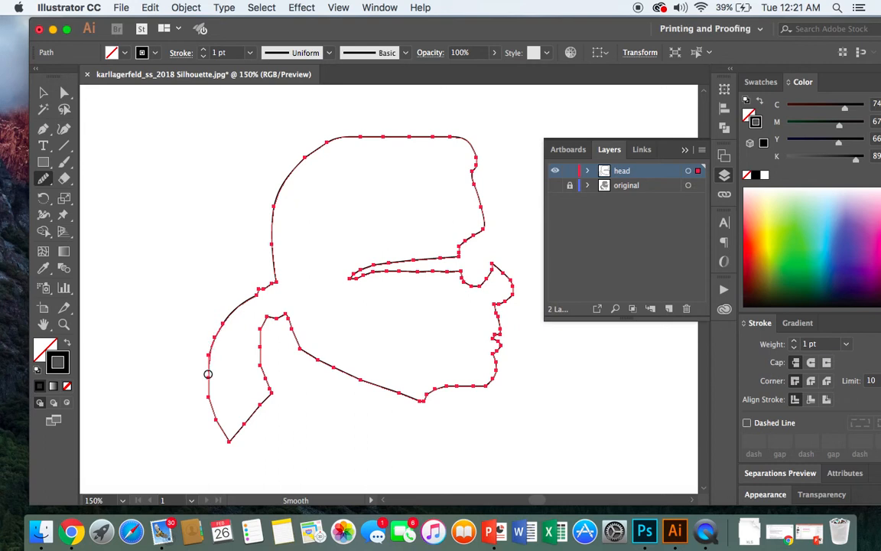
left_click_drag(225, 435, 226, 432)
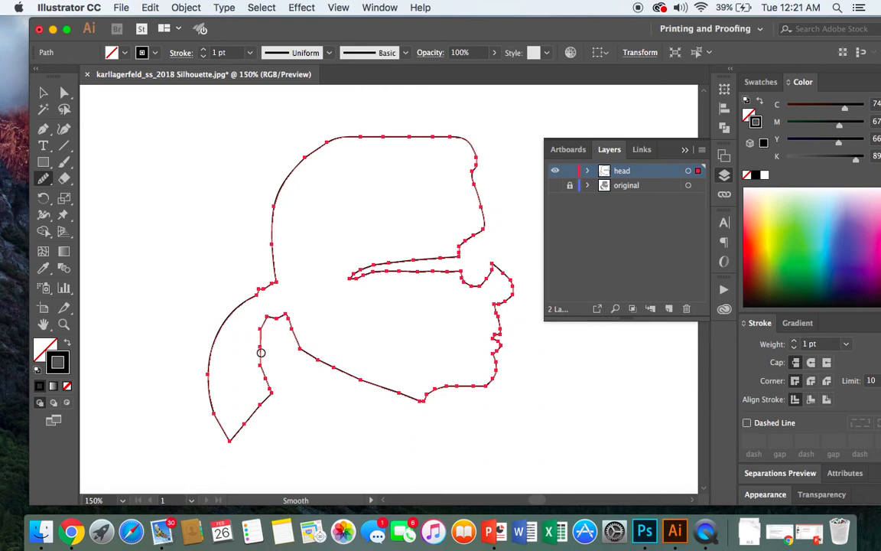
left_click_drag(269, 386, 269, 390)
- Smooth the jawline from the neck toward the chin's underside, then deselect the outline
left_click_drag(315, 357, 421, 402)
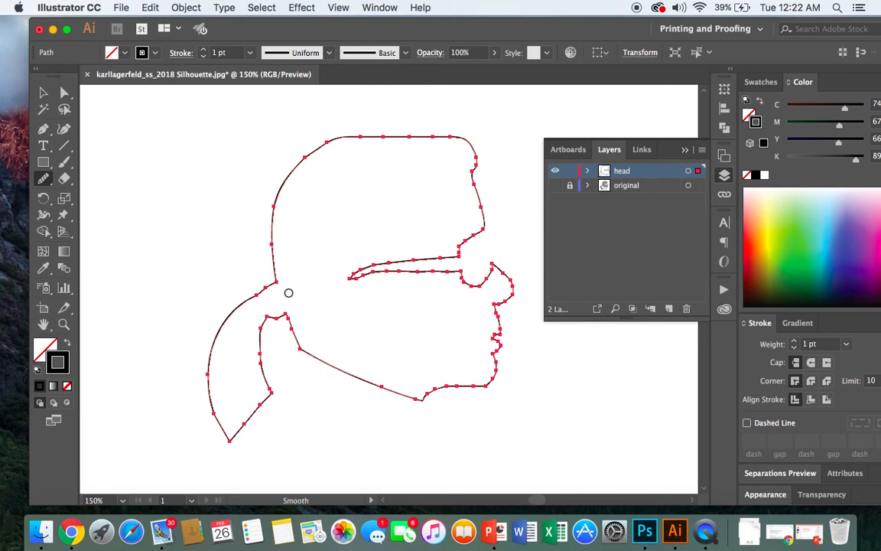
left_click(43, 93)
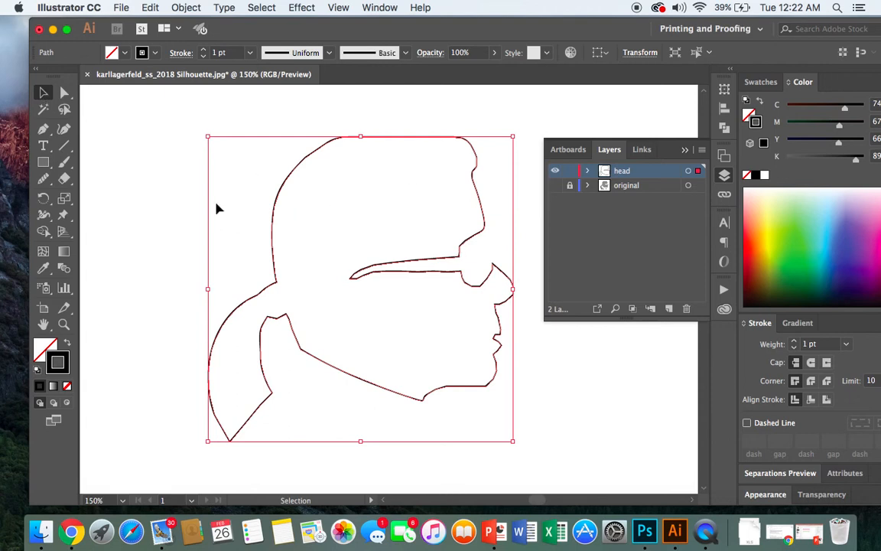
left_click(161, 151)
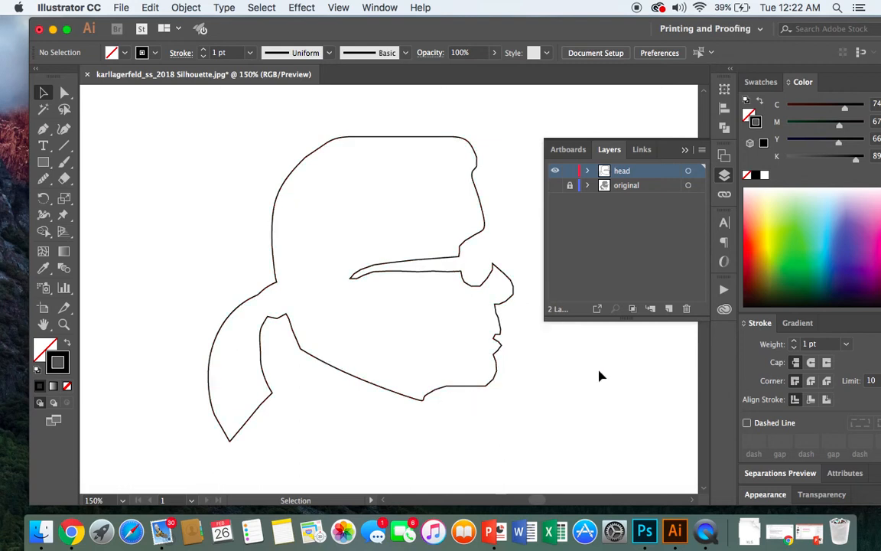
- Reselect the outline and smooth the chin, the edge between nose and upper lip, and the notch above the nose, then deselect
left_click(273, 214)
left_click(147, 211)
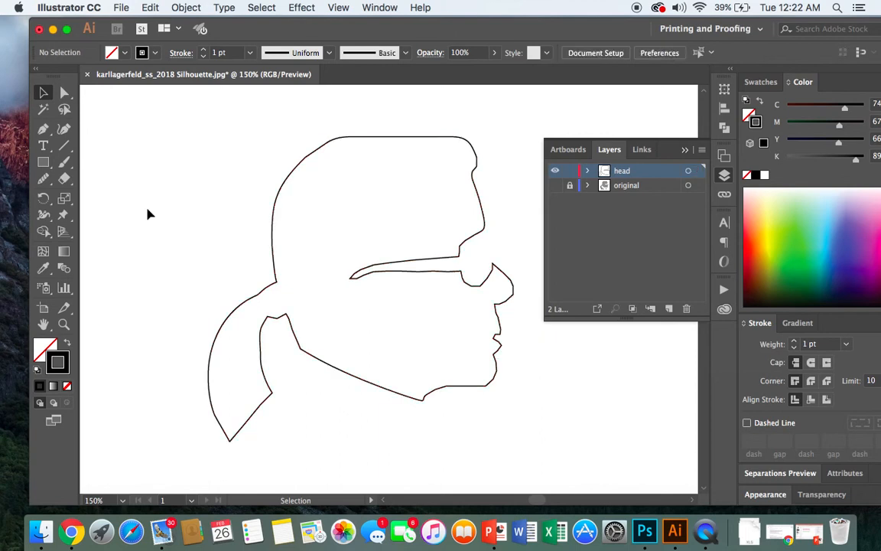
left_click(275, 205)
left_click(43, 178)
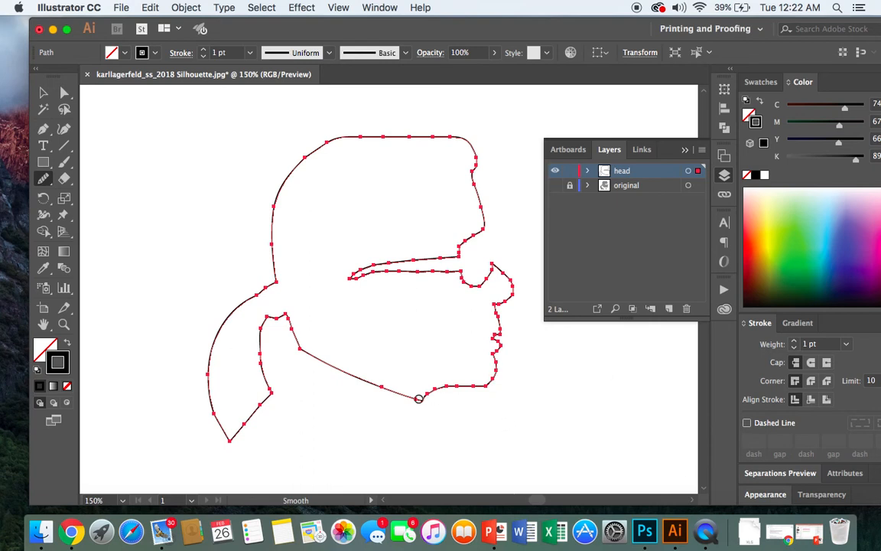
mouse_move(426, 396)
left_mouse_down()
mouse_move(491, 382)
mouse_move(495, 359)
left_mouse_up()
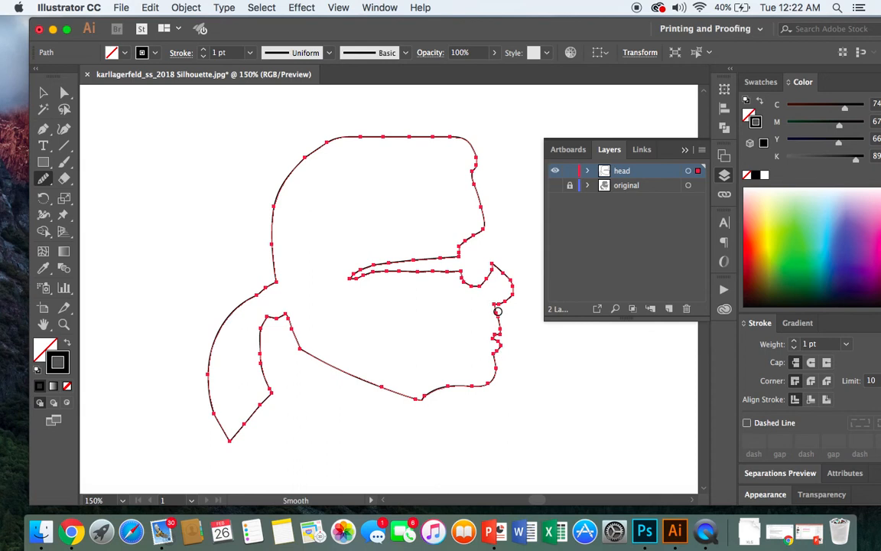
left_click_drag(498, 311, 502, 330)
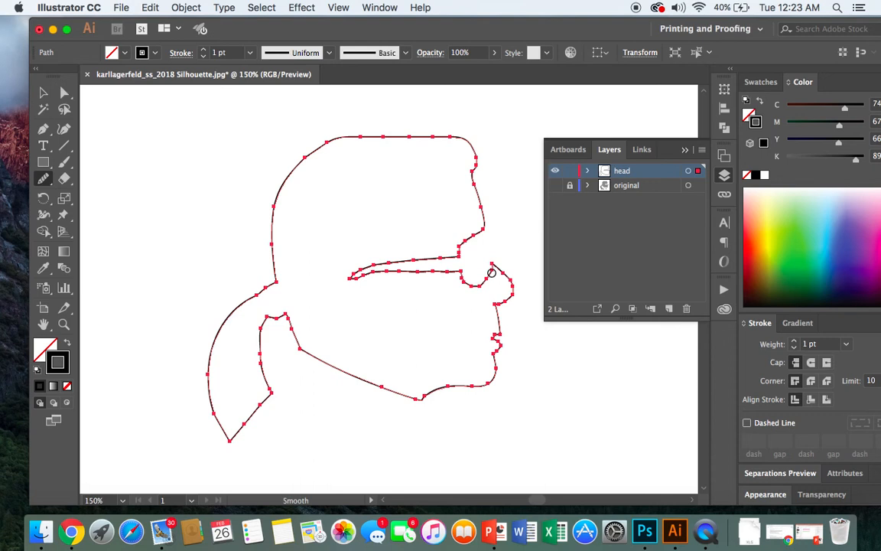
left_click_drag(461, 280, 464, 281)
left_click(44, 93)
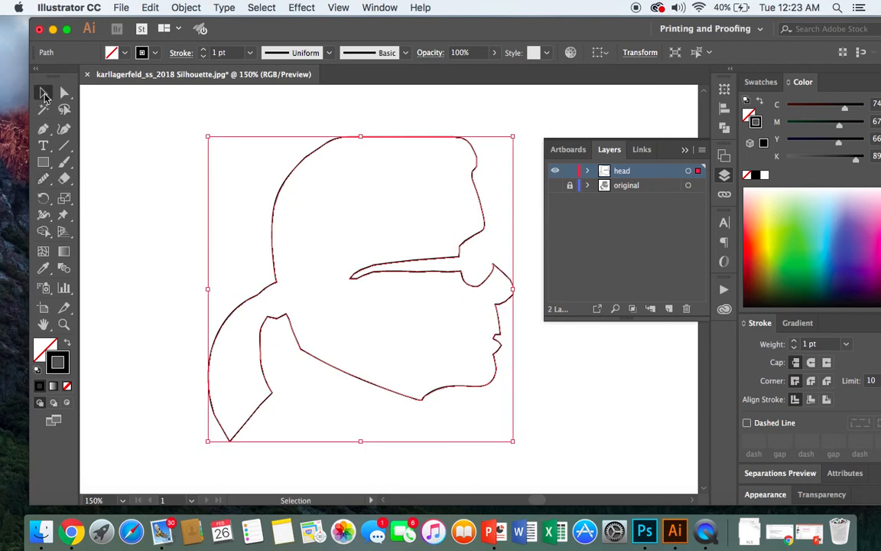
left_click(140, 178)
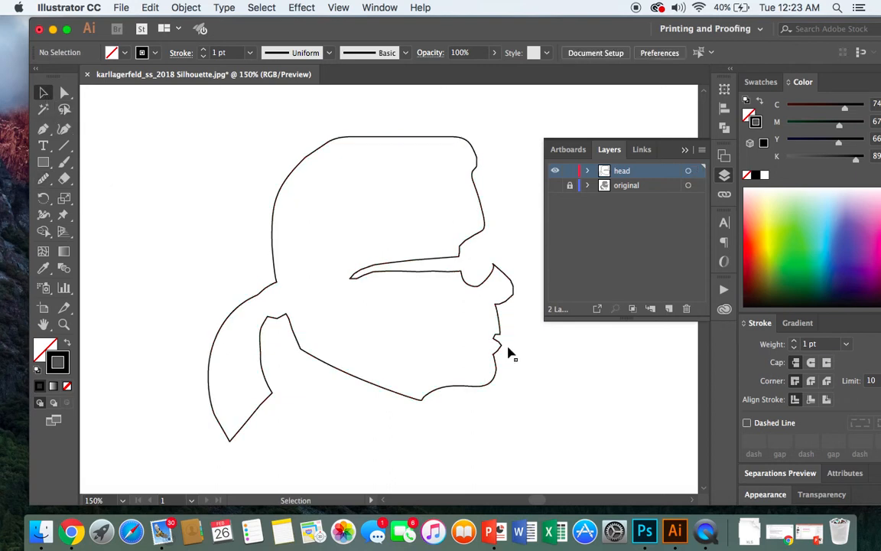
- Reselect the outline and smooth the profile around the lips down to the chin, then deselect it
left_click(496, 381)
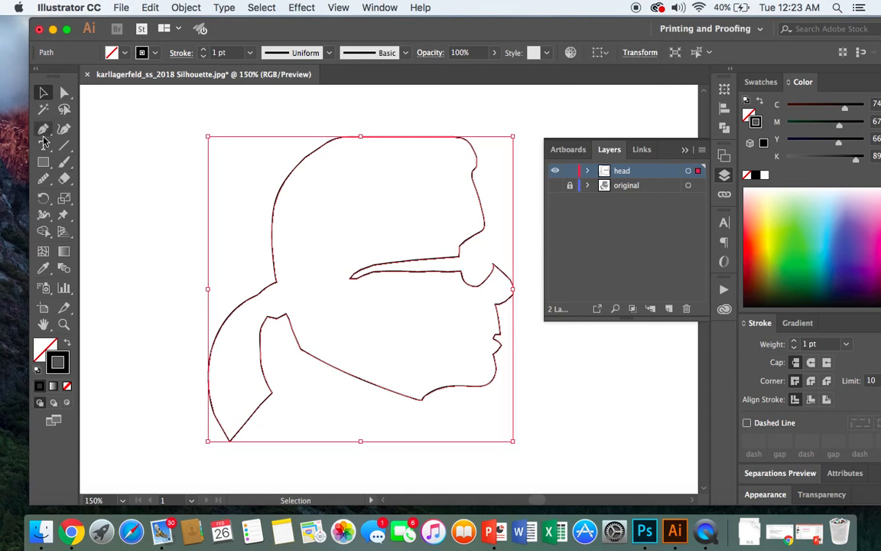
left_click(42, 181)
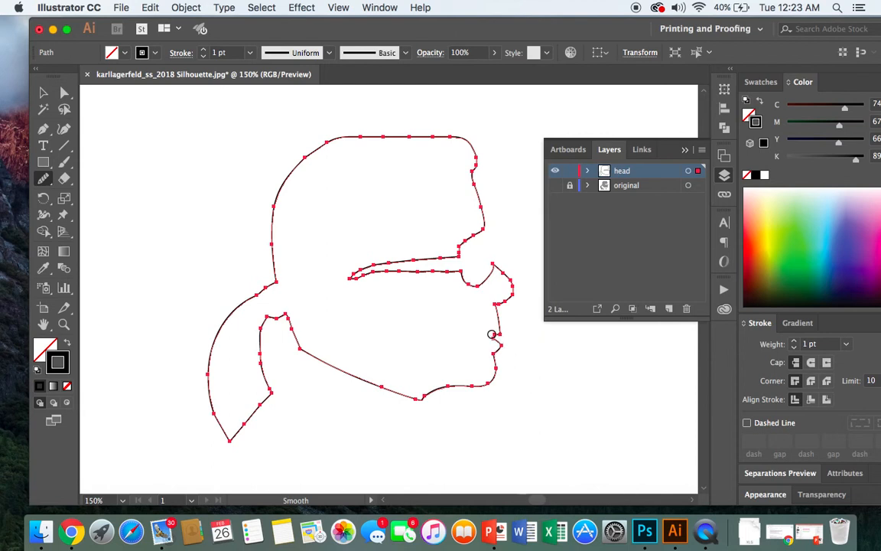
left_click_drag(497, 336, 497, 376)
left_click(42, 93)
left_click(126, 149)
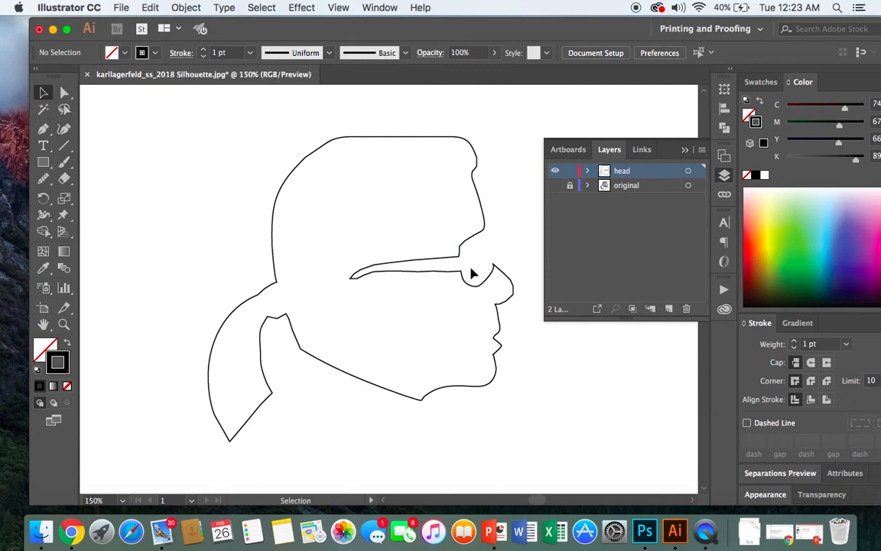
- Reselect the outline and smooth the curve under the tip of the nose, then deselect it
left_click(507, 304)
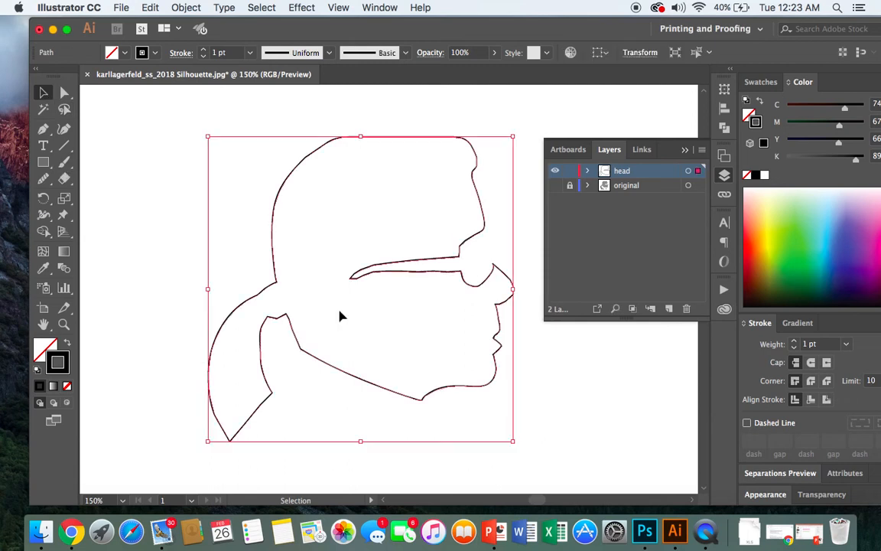
left_click(43, 178)
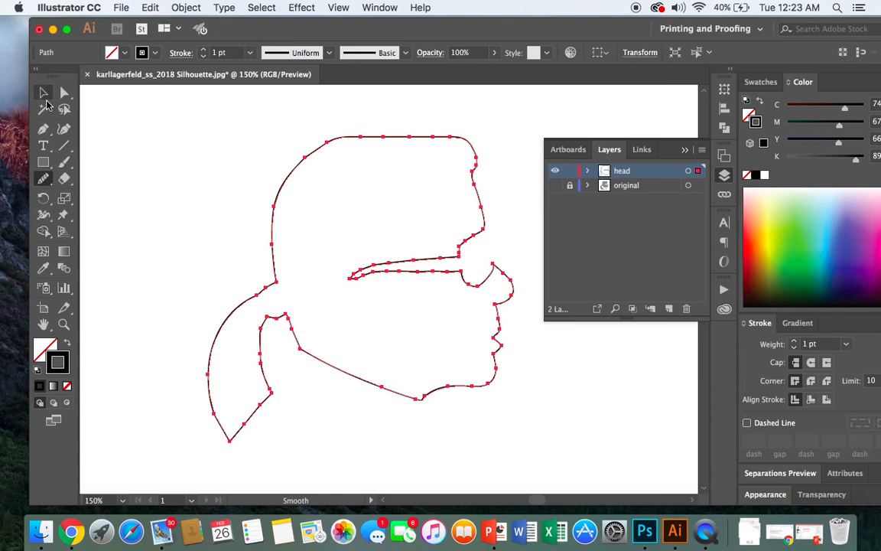
left_click(43, 93)
left_click(121, 144)
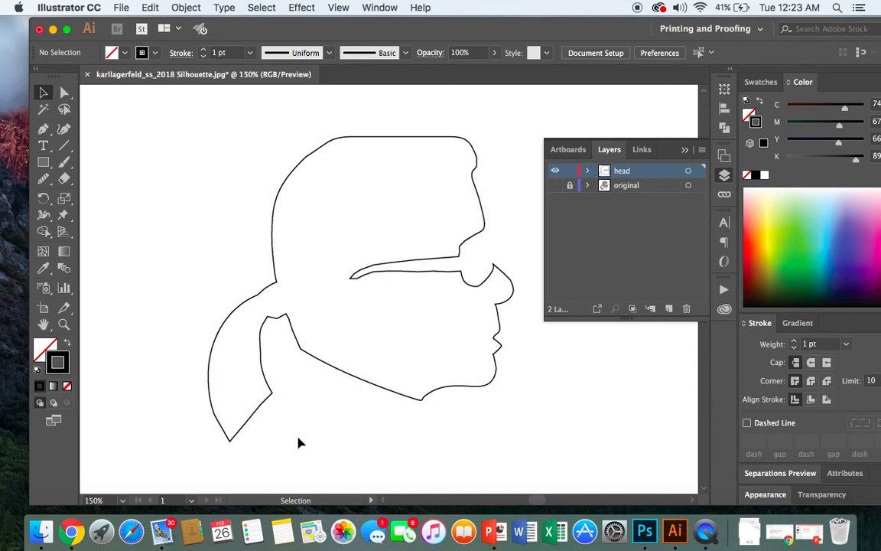
- Reselect the outline and smooth the ponytail's inner edge into one even curve, redoing the unsatisfactory stroke, then deselect
left_click(262, 342)
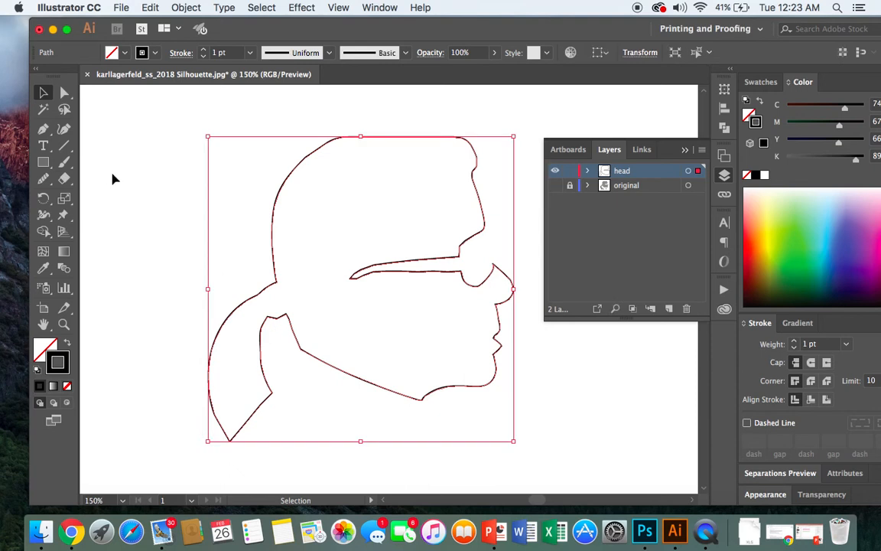
left_click(43, 178)
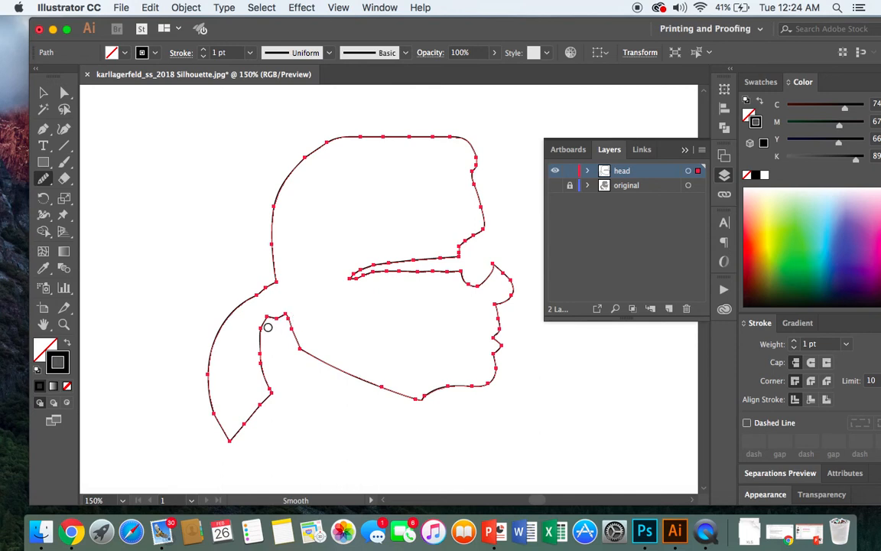
left_click_drag(261, 326, 269, 386)
left_click(152, 8)
left_click(162, 26)
left_click_drag(269, 386, 268, 388)
left_click(42, 93)
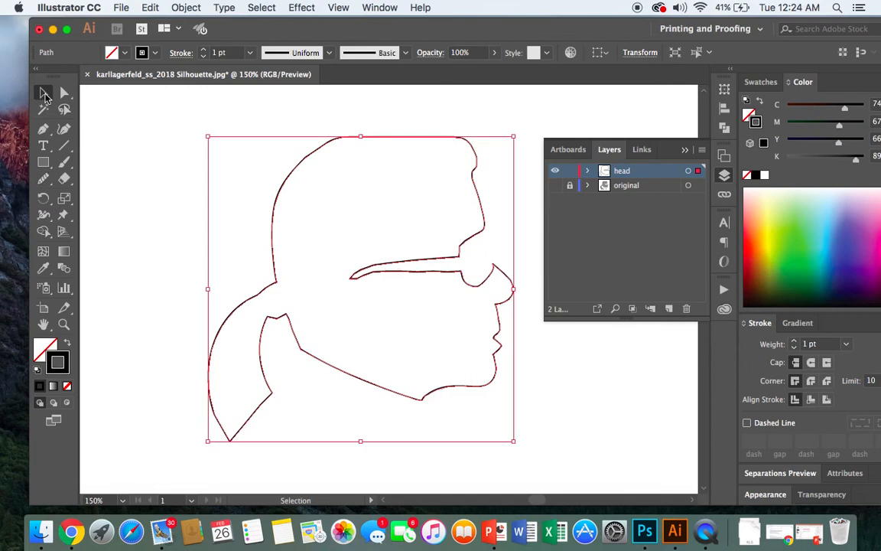
left_click(111, 164)
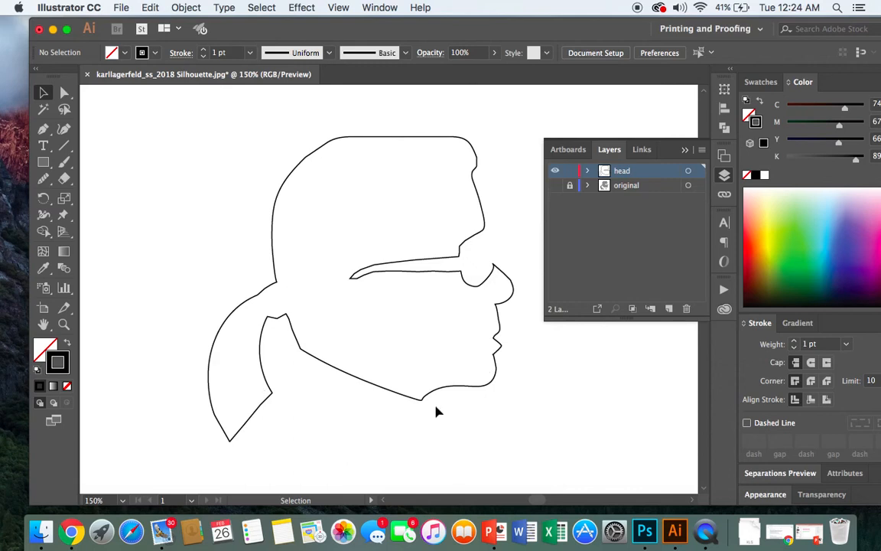
- Reselect the outline and smooth the short edge joining the ponytail to the neck, then deselect it
left_click(277, 323)
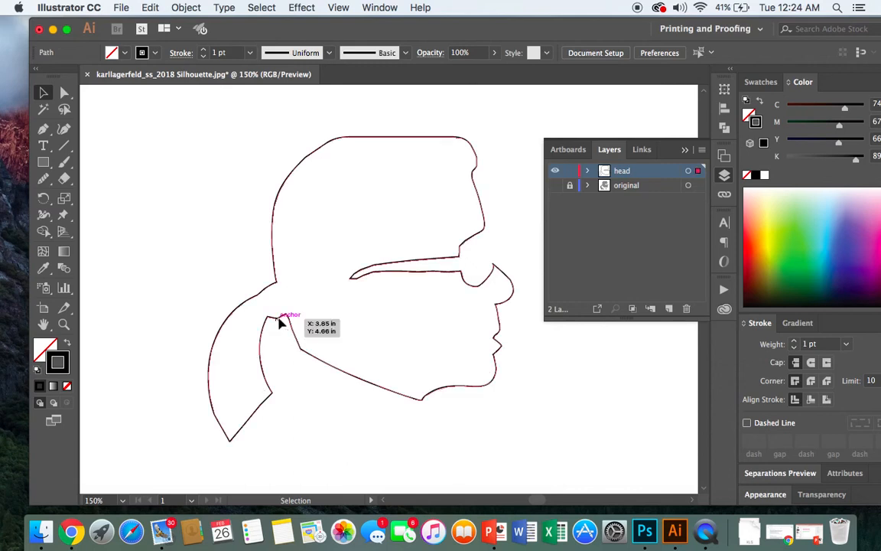
left_click(44, 178)
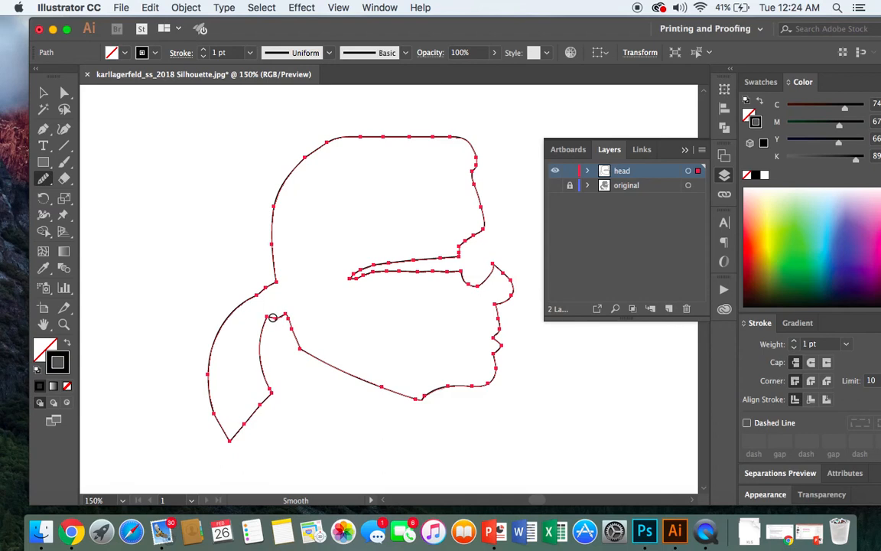
left_click(44, 92)
left_click(157, 208)
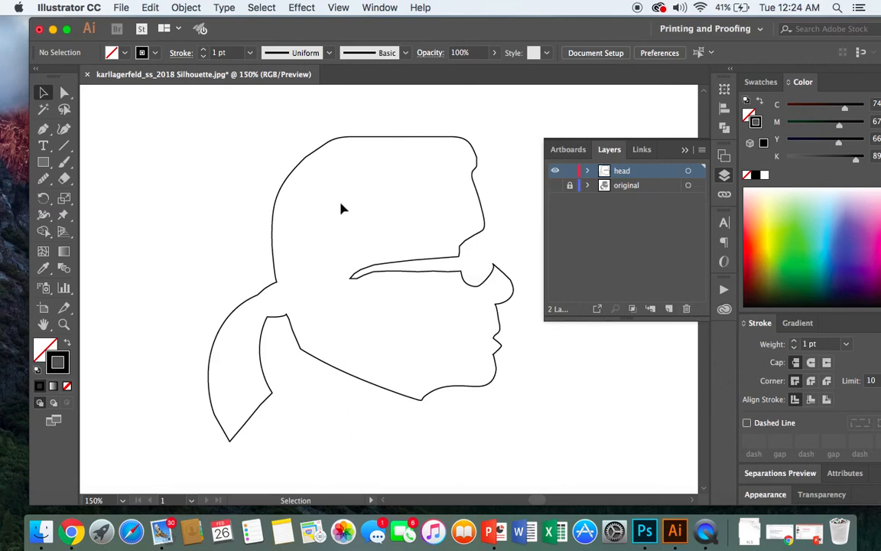
- Reselect the outline and smooth the upper back curve of the head, then deselect it
left_click(305, 165)
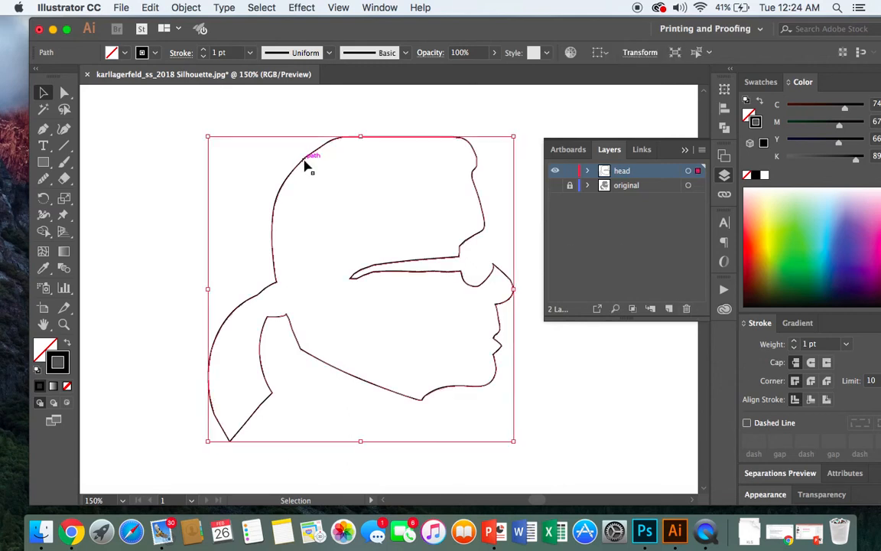
left_click(42, 180)
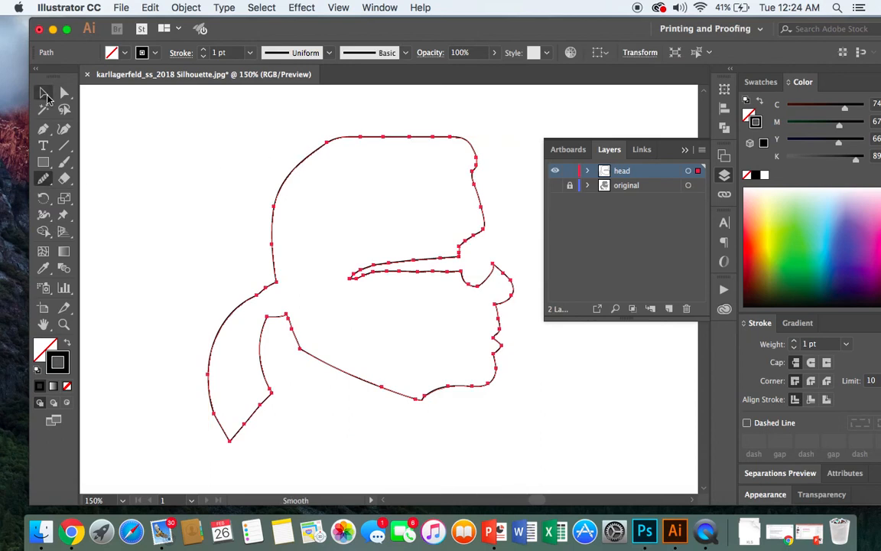
left_click(45, 95)
left_click(155, 130)
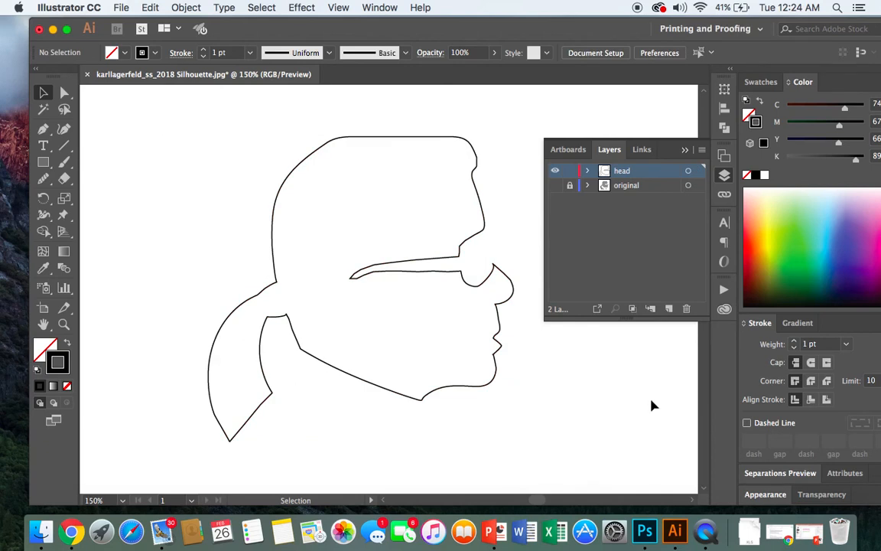
- Move the smoothed head outline up and to the left on the artboard
left_click_drag(273, 216, 243, 200)
left_click(482, 363)
left_click_drag(451, 372, 410, 377)
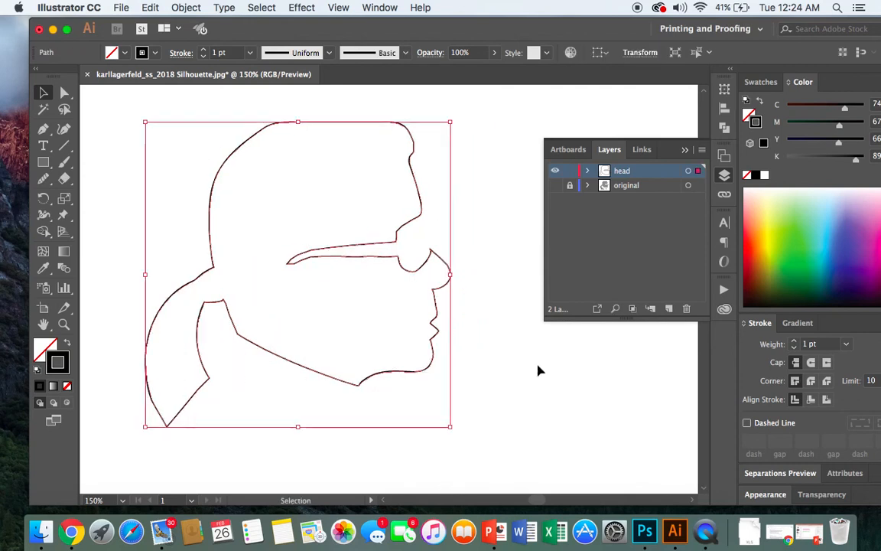
- Select the head silhouette outline and fill it with magenta, colour #d1097c
left_click(489, 368)
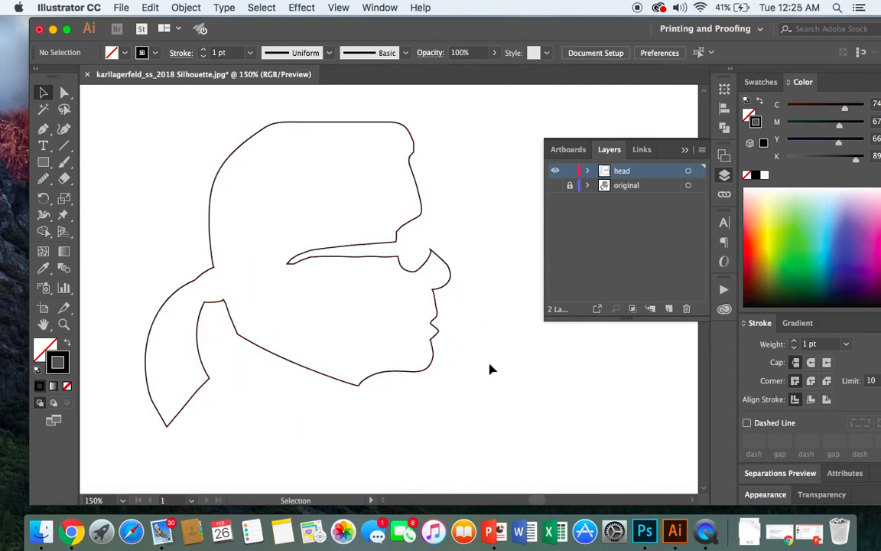
left_click(213, 230)
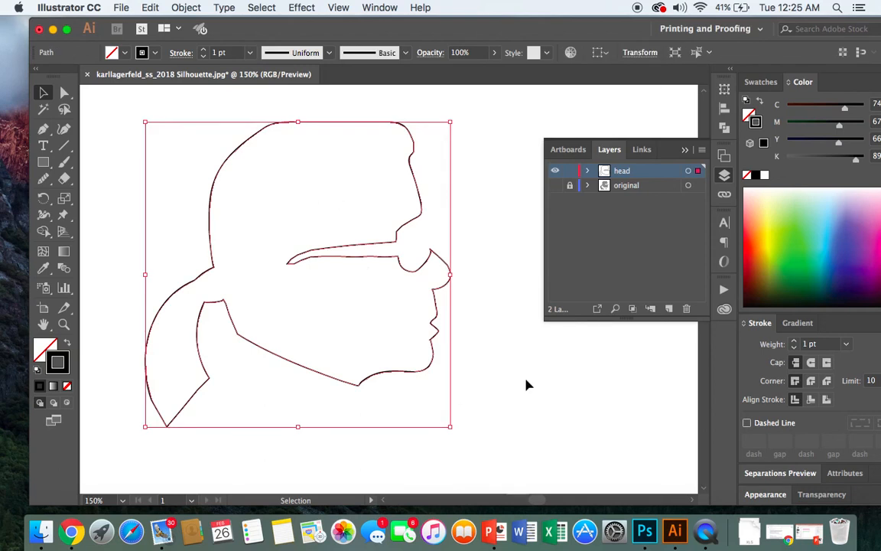
left_click(494, 366)
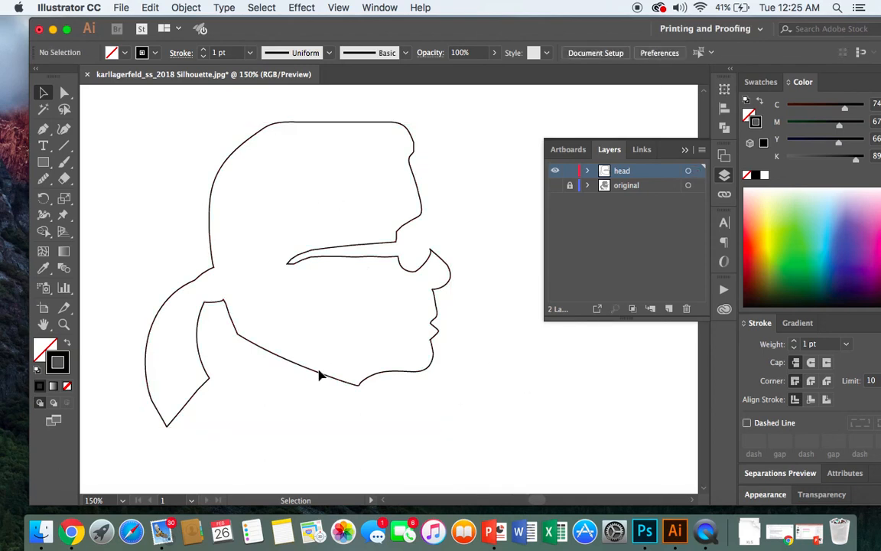
left_click(217, 182)
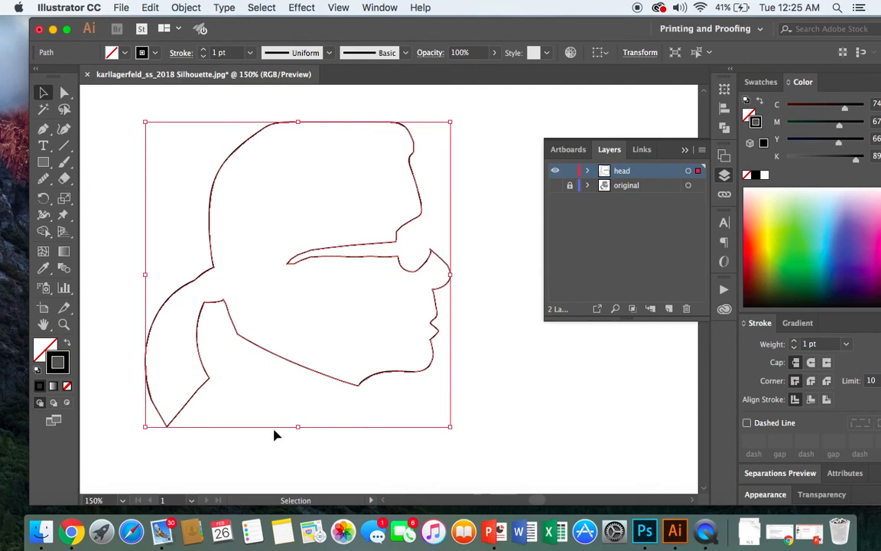
double_click(42, 352)
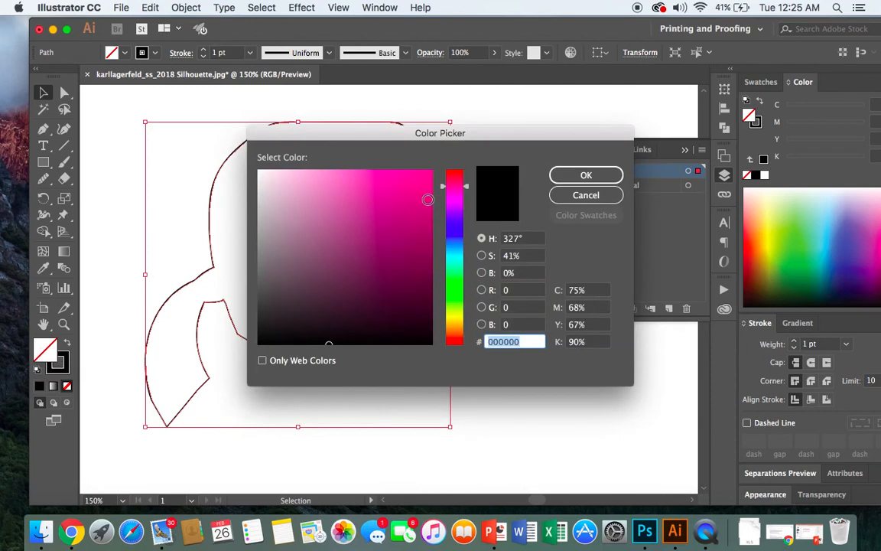
left_click(426, 199)
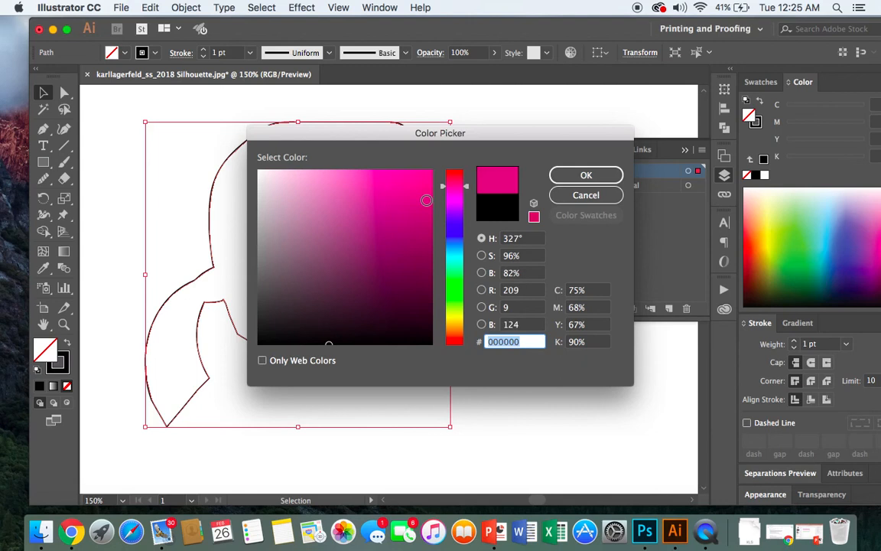
left_click(585, 176)
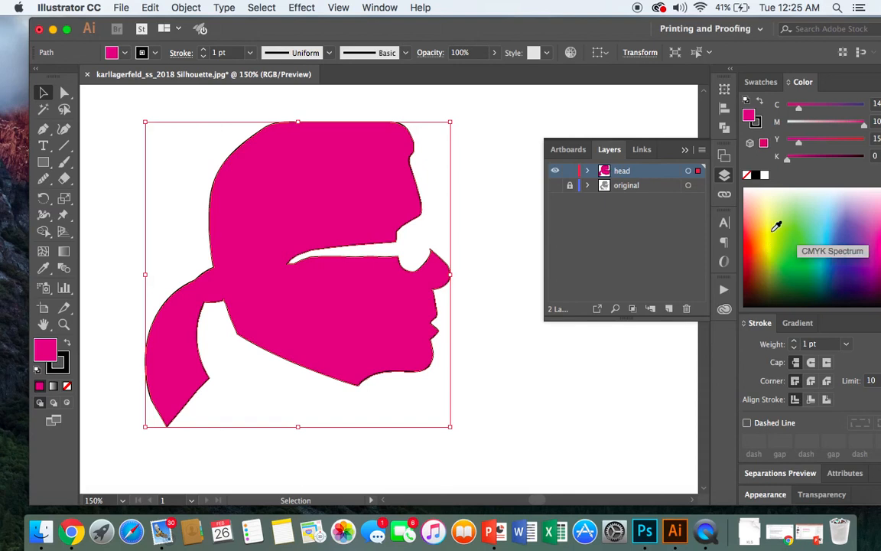
- Try a light blue fill from the CMYK spectrum on the head silhouette, undo that colour change and deselect
left_click(826, 220)
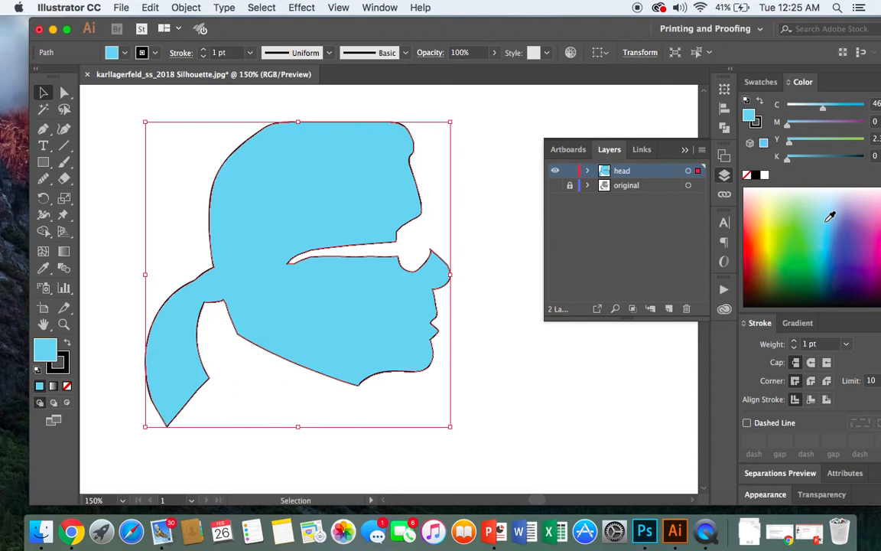
left_click(152, 10)
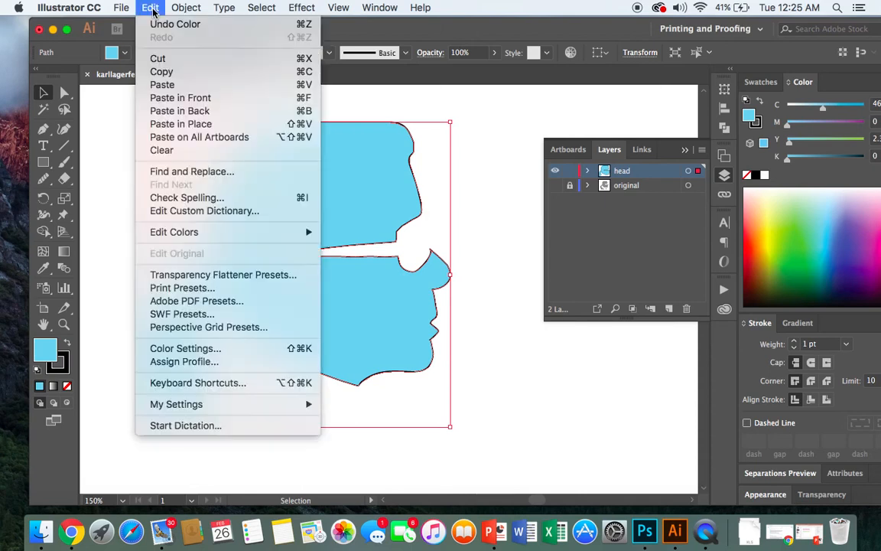
left_click(157, 23)
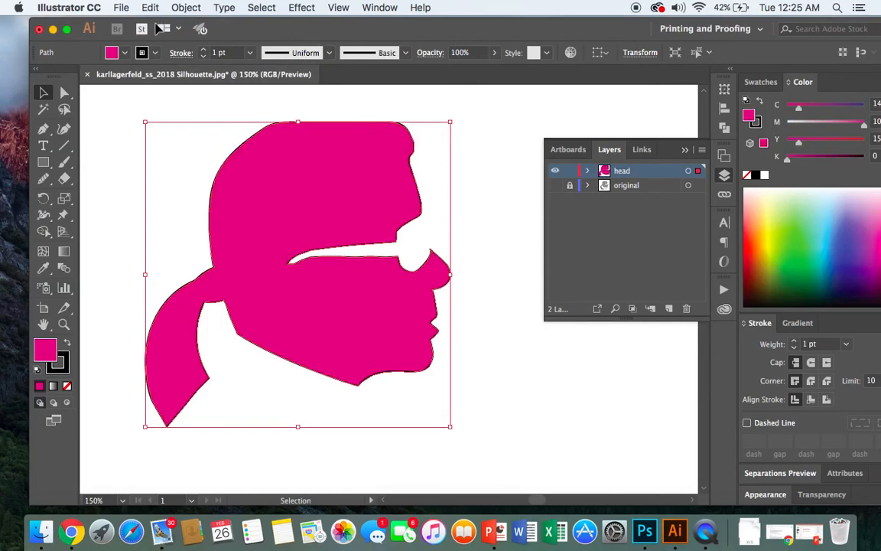
left_click(91, 107)
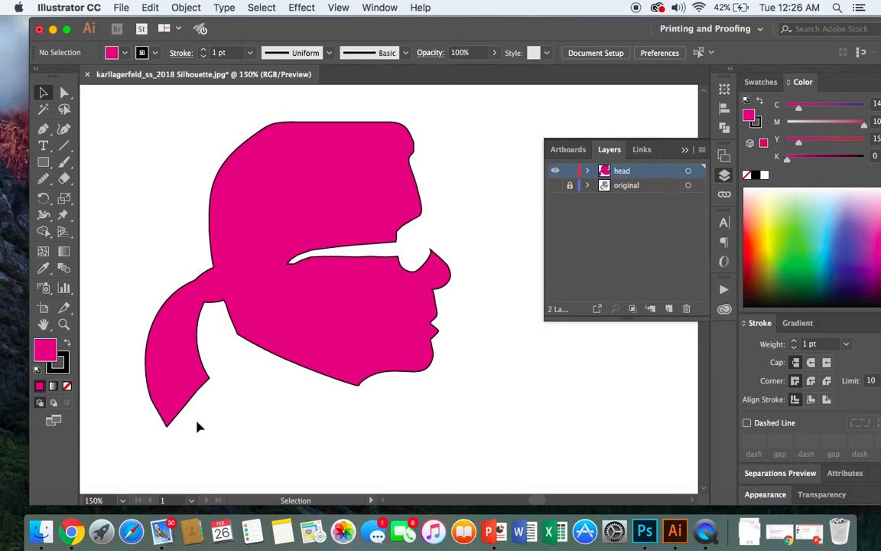
- Set the stroke of the magenta head silhouette to none, then deselect the shape
left_click(62, 370)
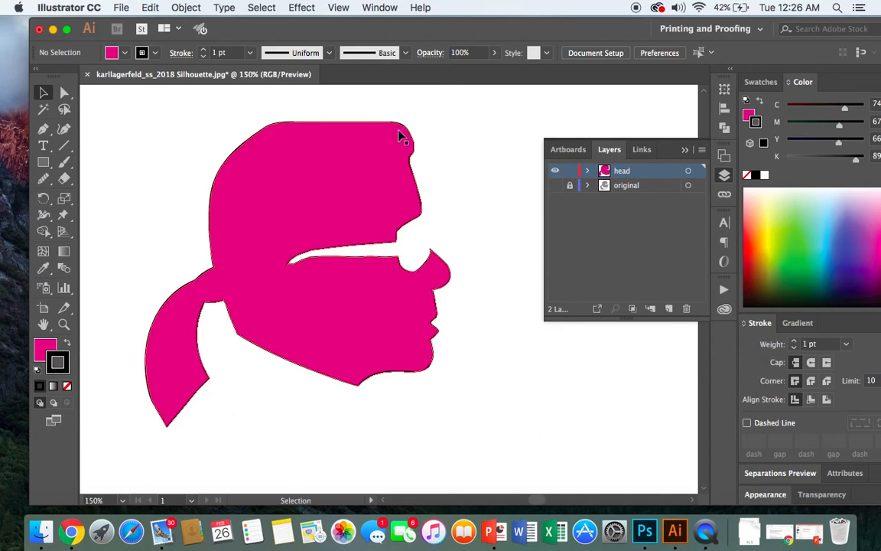
left_click(68, 389)
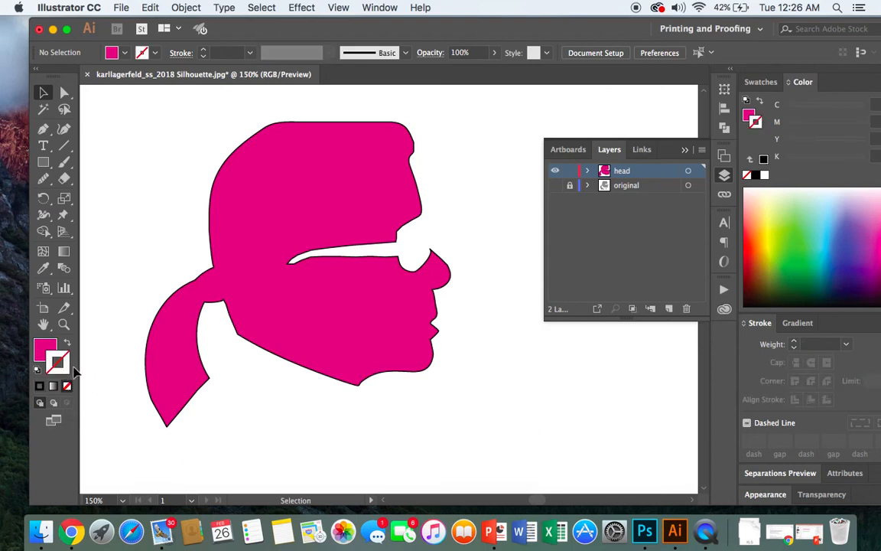
left_click(43, 93)
left_click(214, 207)
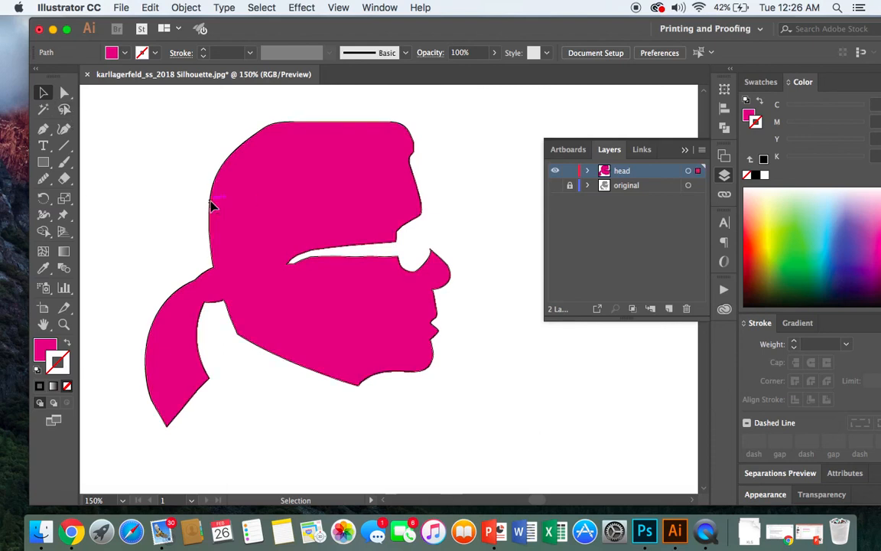
left_click(68, 388)
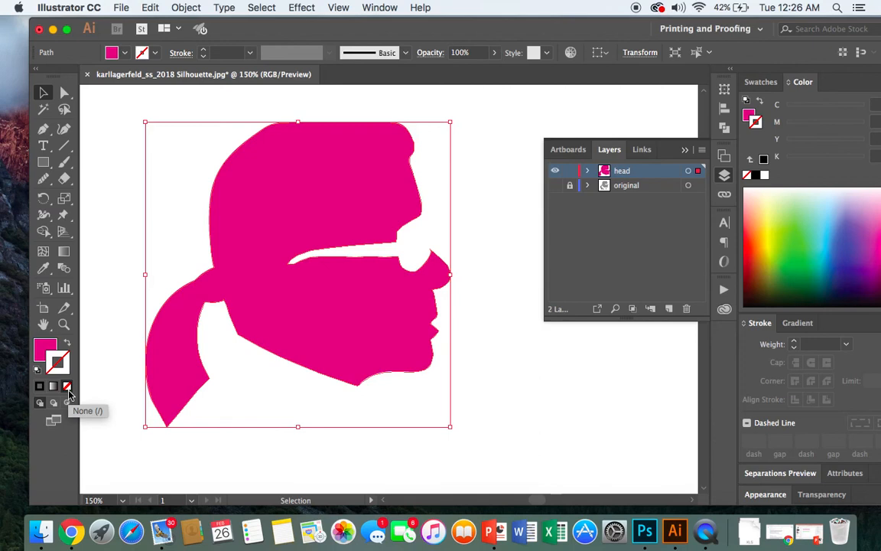
left_click(555, 378)
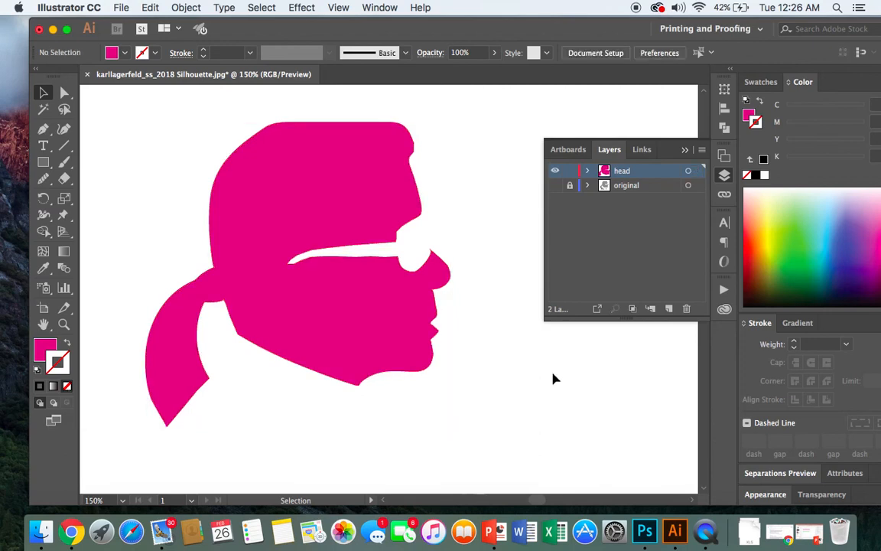
- Reselect the head silhouette, give it a near-black stroke in colour #050304, and deselect it
left_click(300, 234)
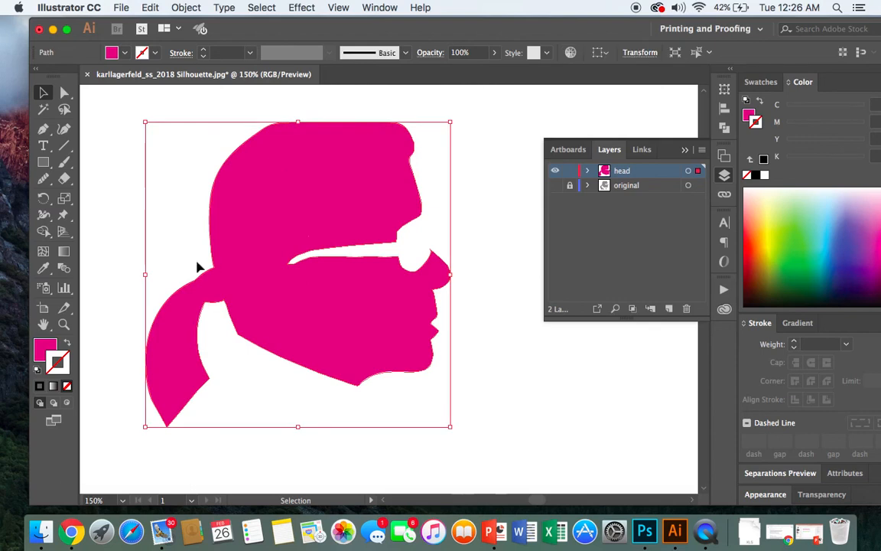
double_click(60, 370)
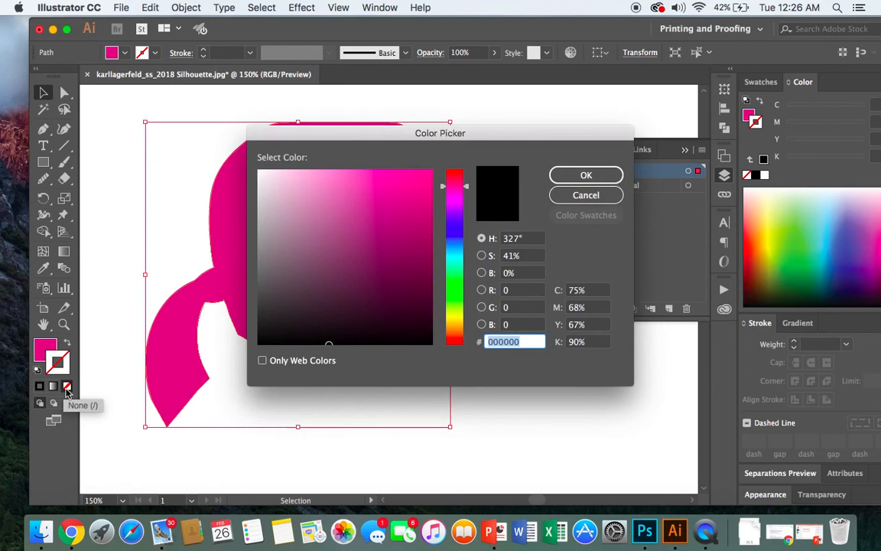
left_click(564, 195)
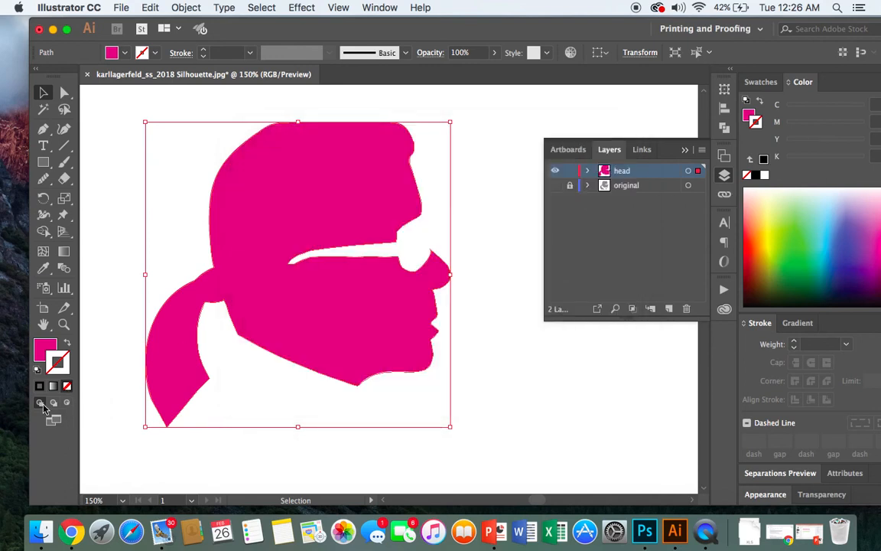
double_click(60, 364)
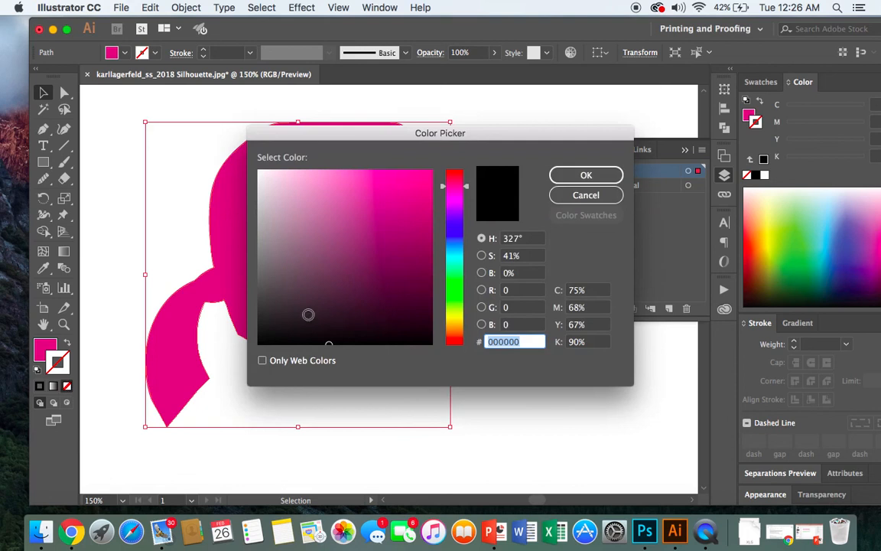
left_click(316, 341)
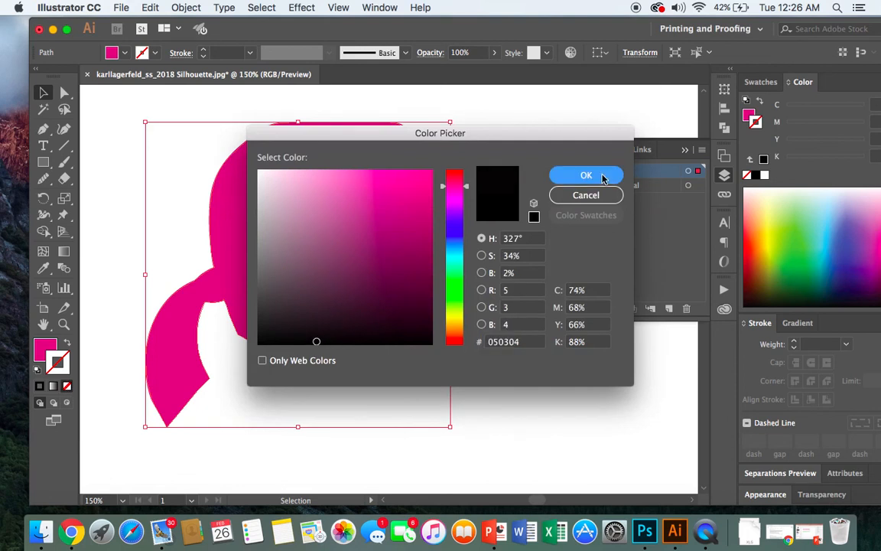
left_click(602, 177)
left_click(477, 329)
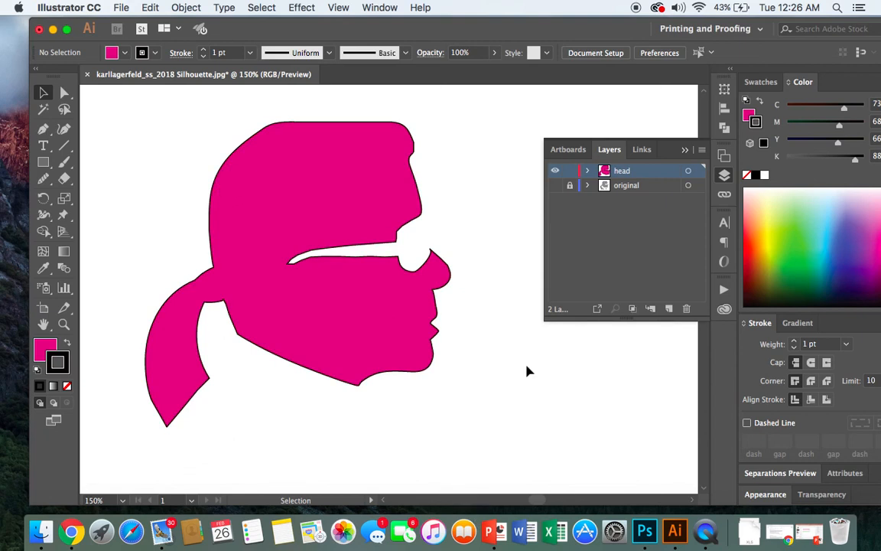
- Reselect the head silhouette, remove its near-black stroke so only the magenta fill remains, and deselect it
left_click(324, 365)
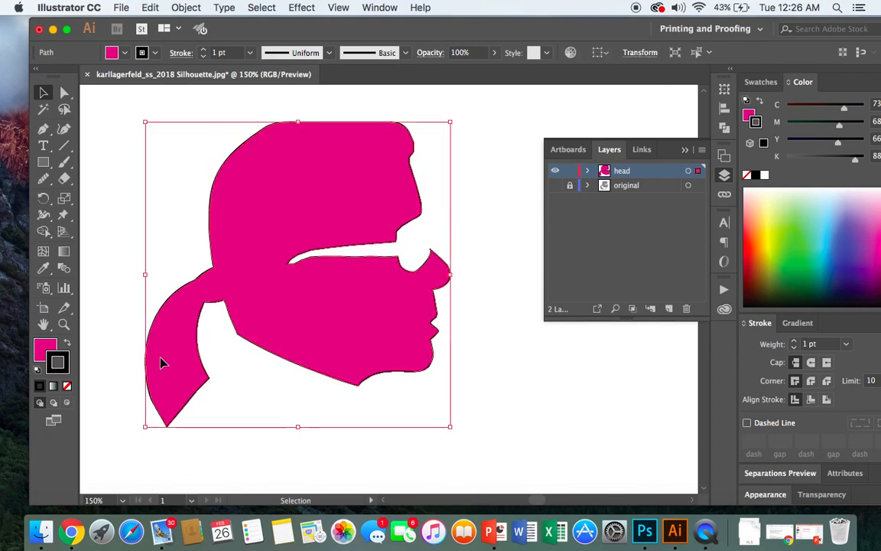
left_click(67, 388)
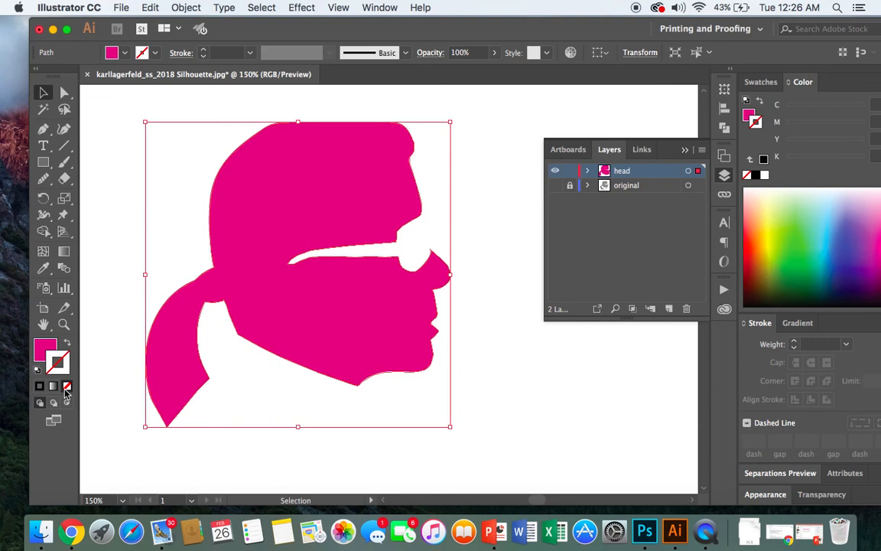
left_click(491, 366)
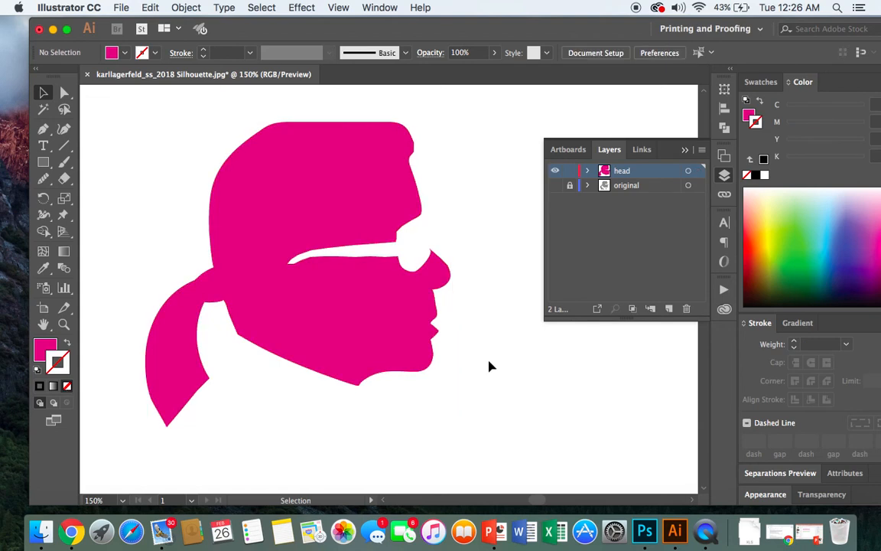